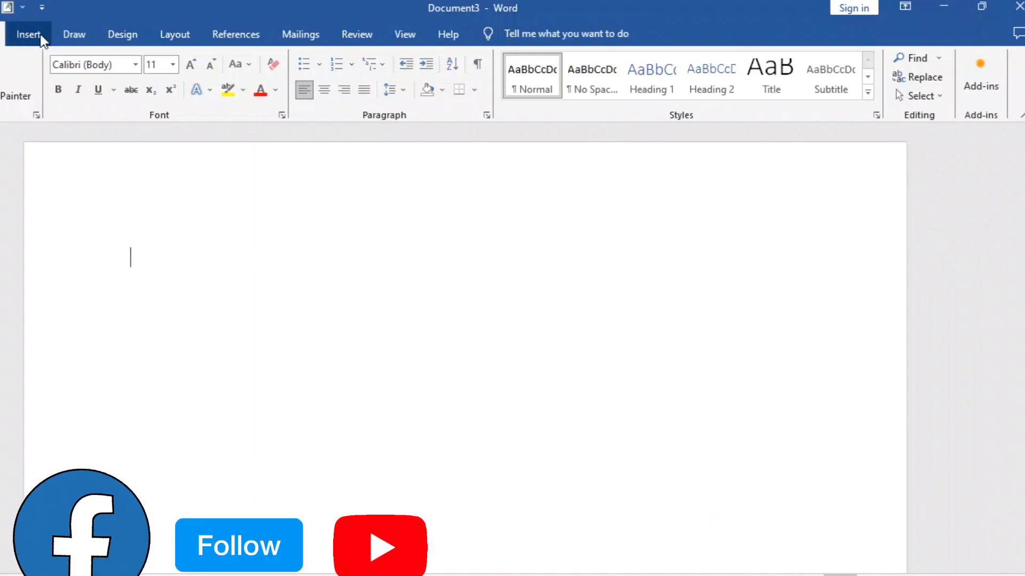
Switch the ribbon to the Layout tab for the blank Document3
click(186, 33)
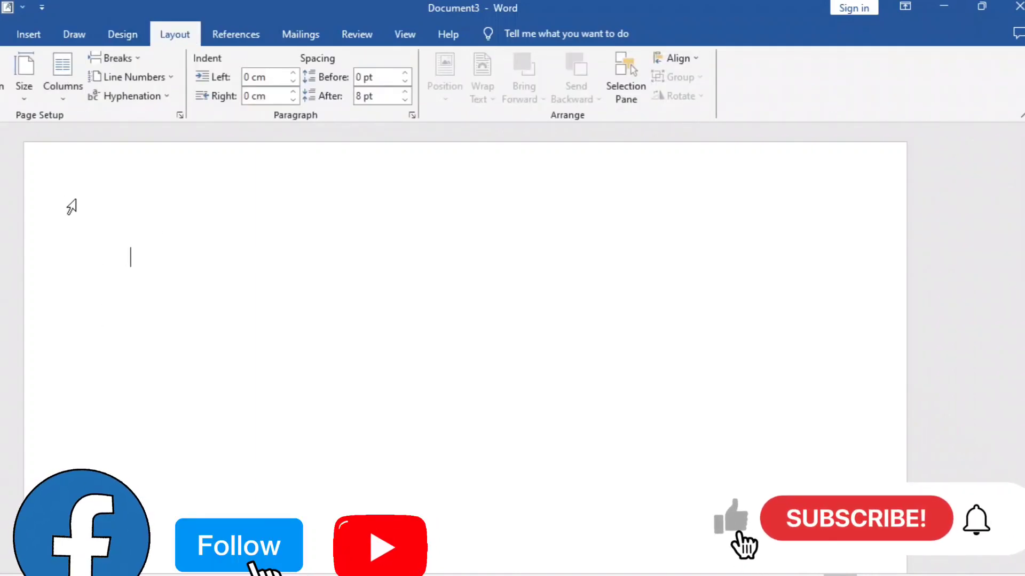
In Page Setup's Margins tab, set the top and bottom margins to 0
click(28, 80)
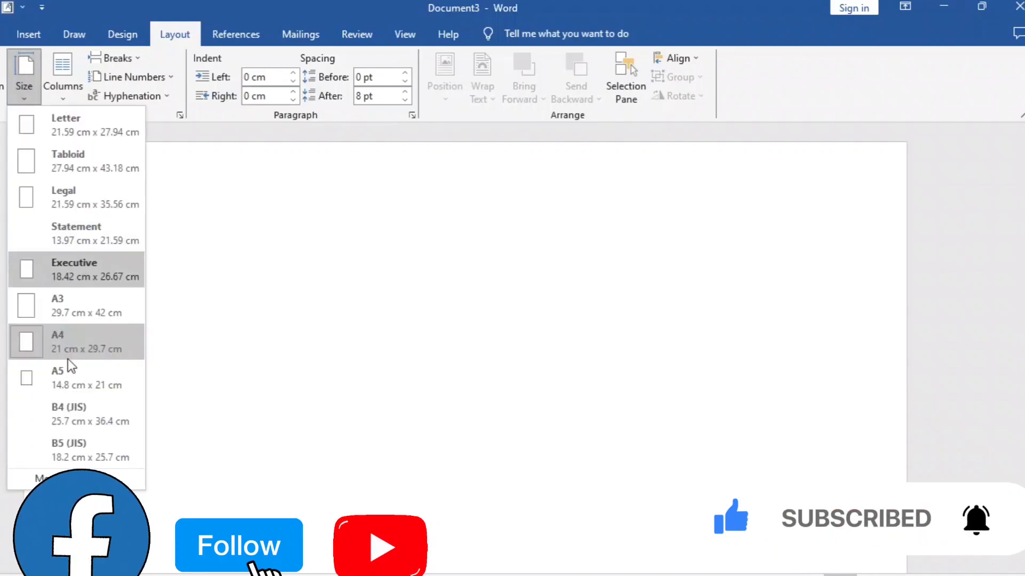
key(Escape)
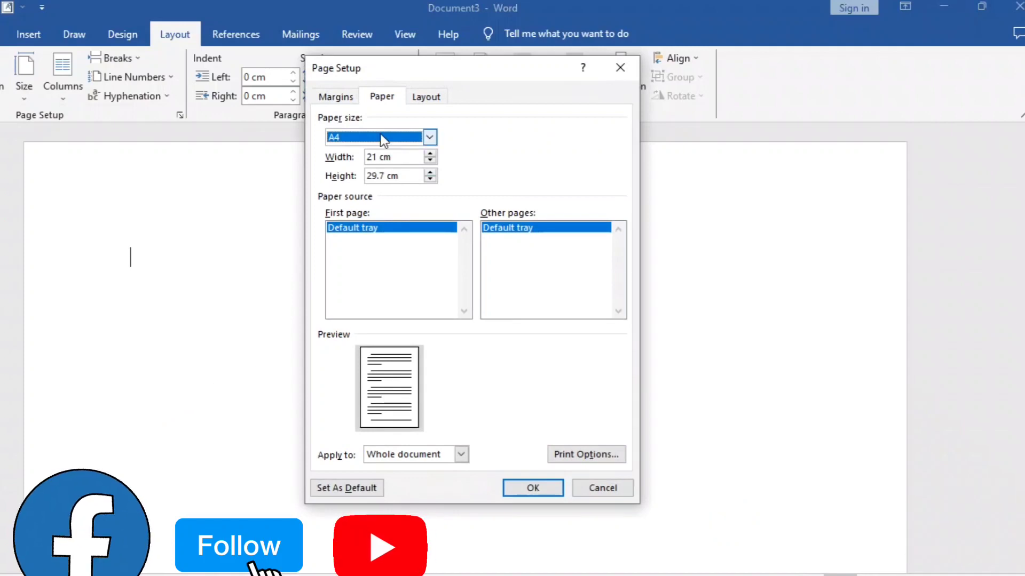
click(337, 98)
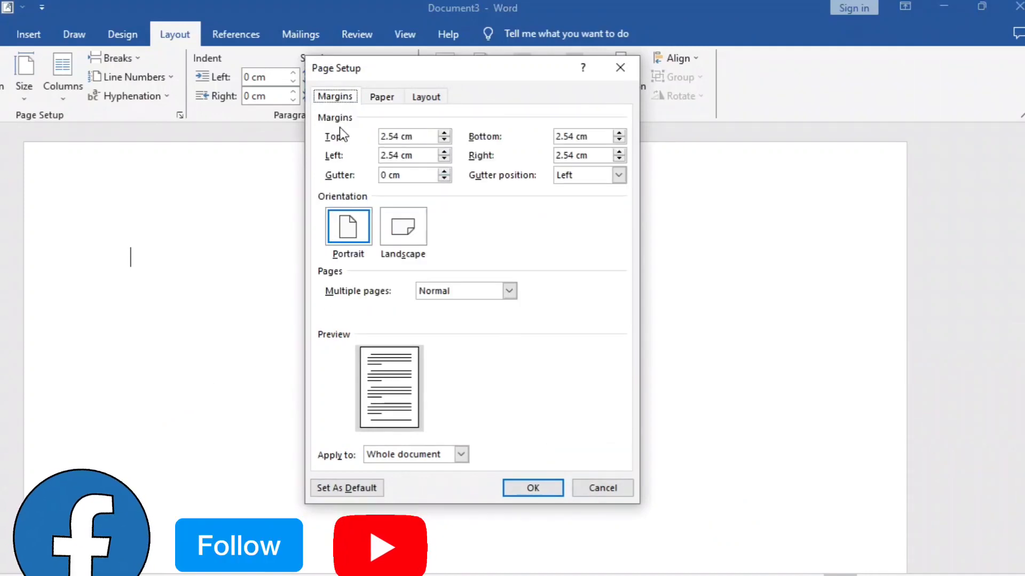
click(398, 137)
key(BackSpace)
key(BackSpace)
key(BackSpace)
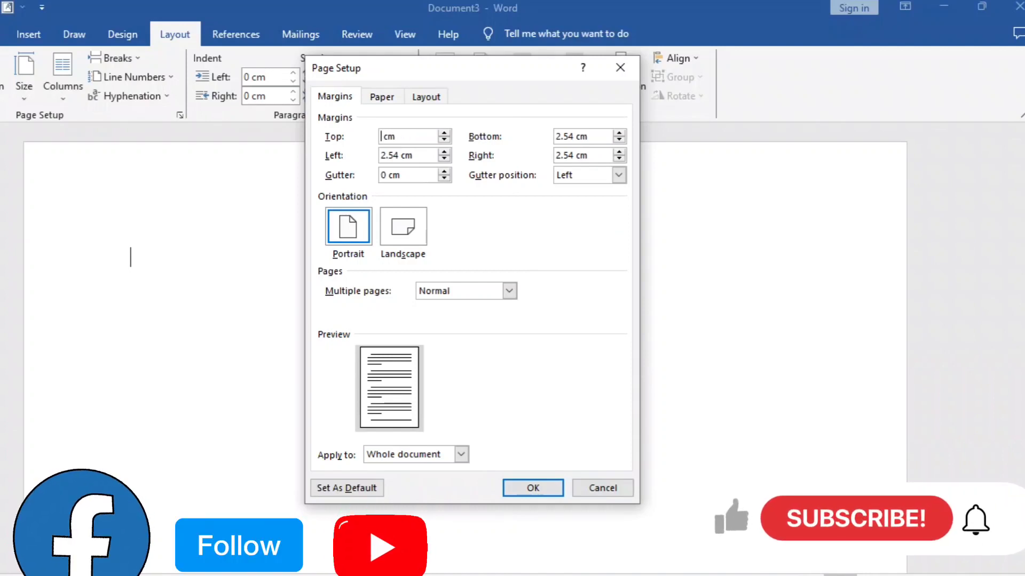
text(0)
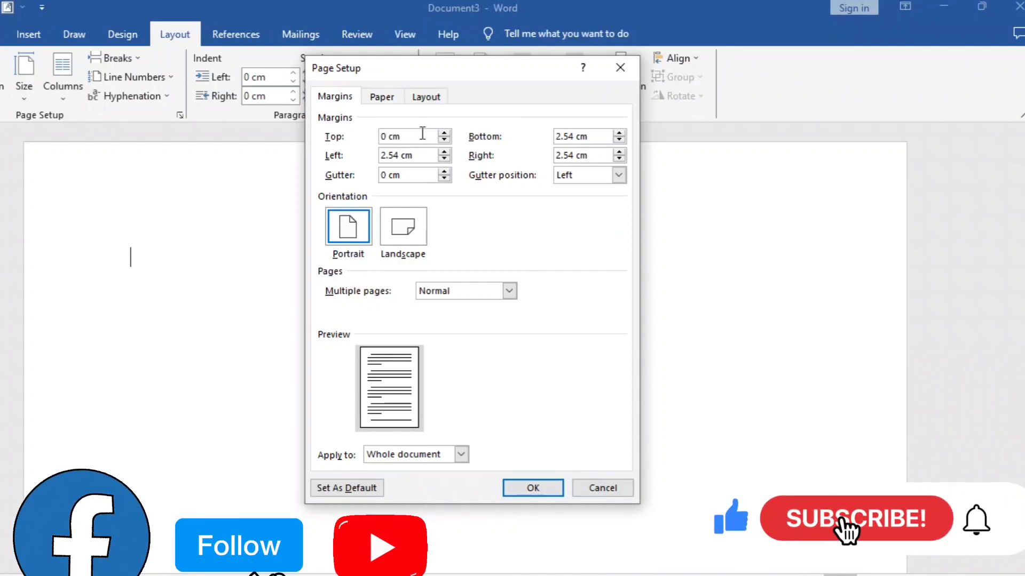
click(574, 136)
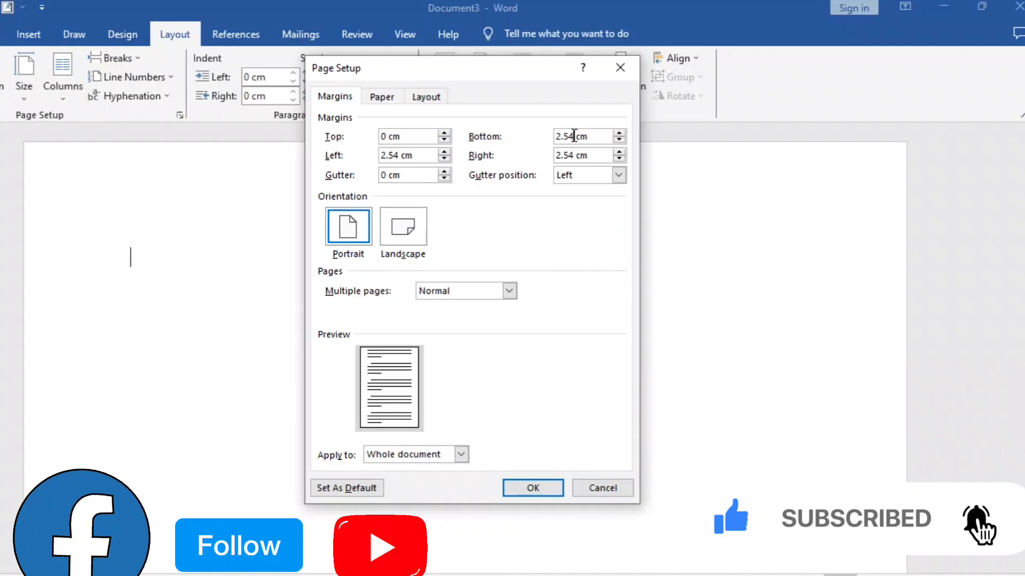
key(BackSpace)
key(BackSpace)
key(BackSpace)
key(BackSpace)
text(0)
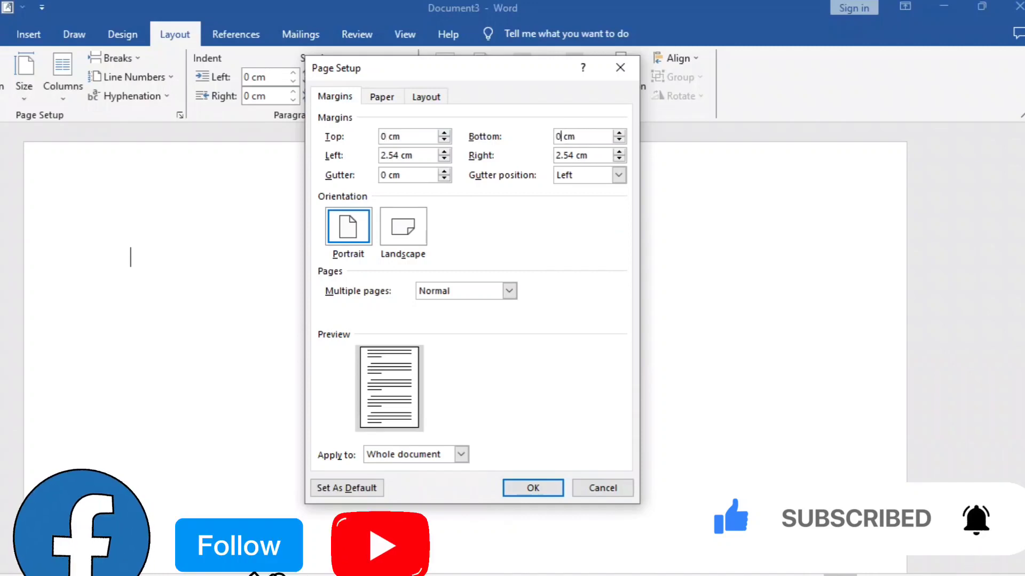
Set the right and left margins to 0 and apply the zero margins
click(569, 156)
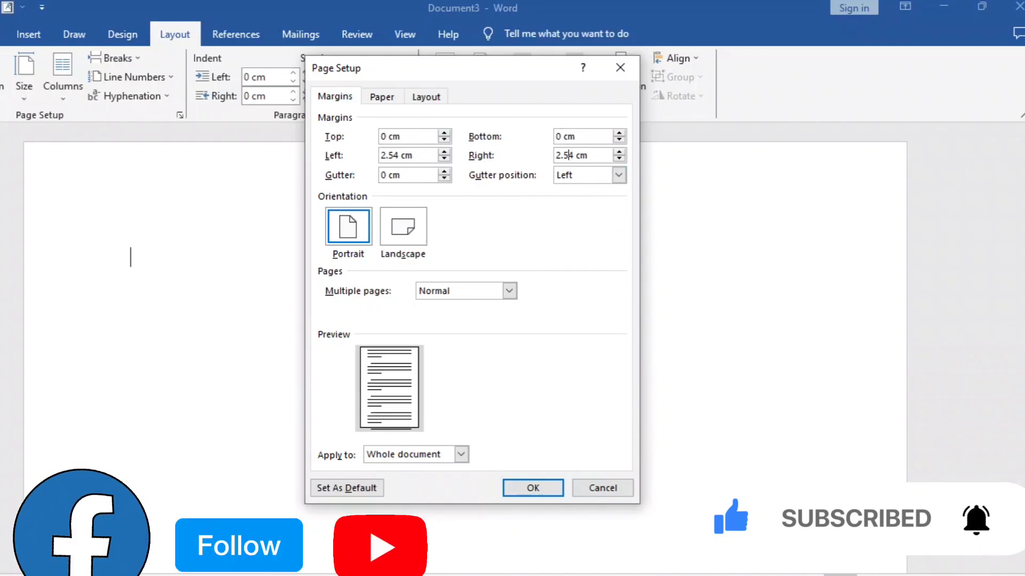
key(BackSpace)
key(BackSpace)
key(BackSpace)
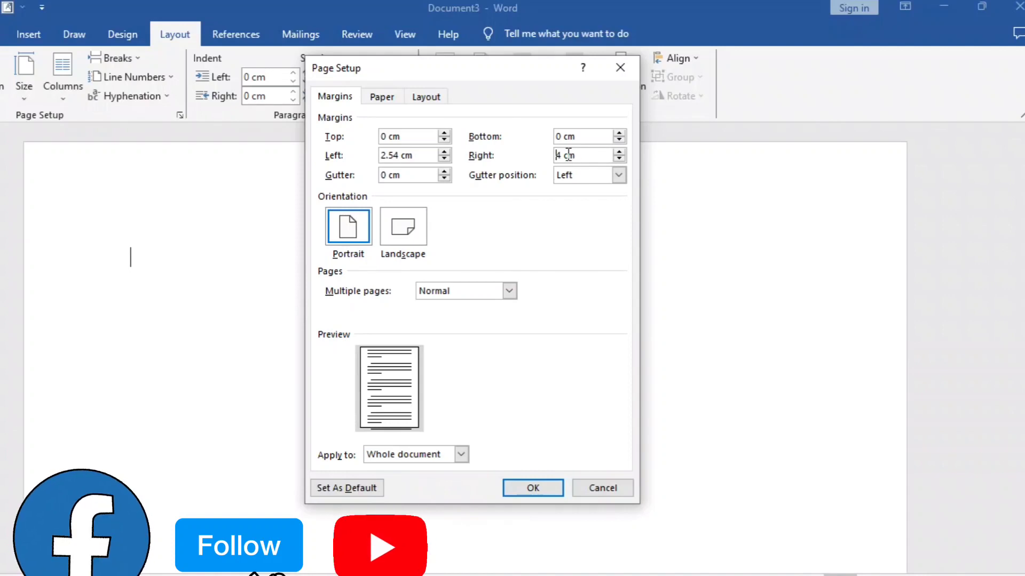
key(Delete)
text(0)
drag(425, 155, 380, 155)
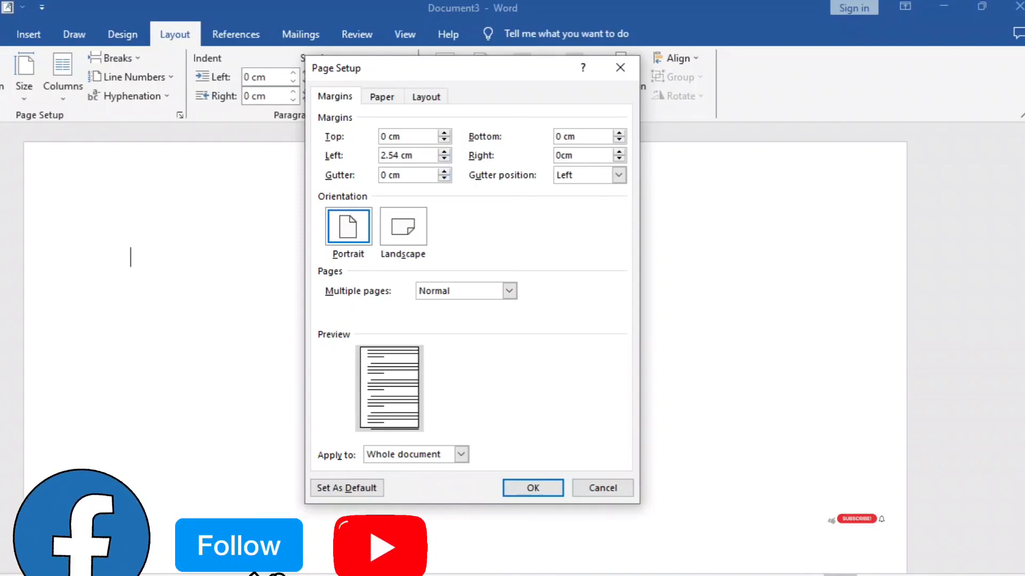
text(0)
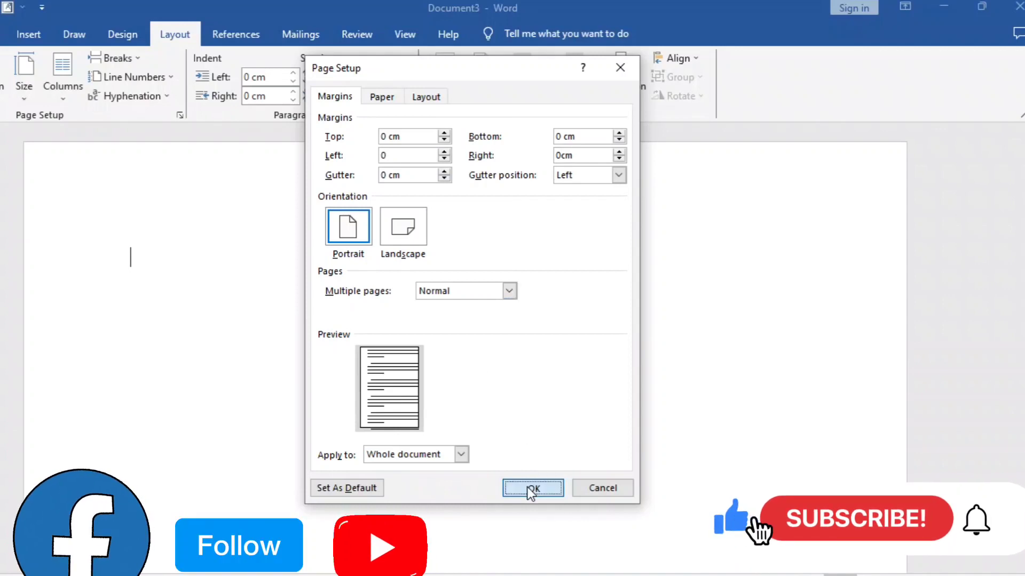
click(531, 487)
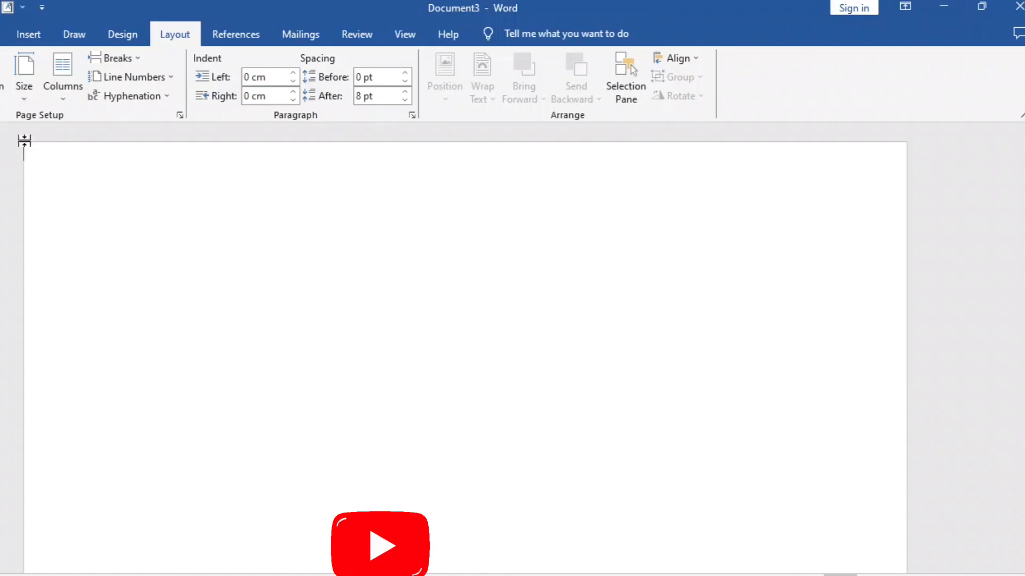
Insert a one-column, eight-row table across the top of the zero-margin page
text(qwwwe)
key(BackSpace)
key(BackSpace)
key(BackSpace)
key(BackSpace)
key(BackSpace)
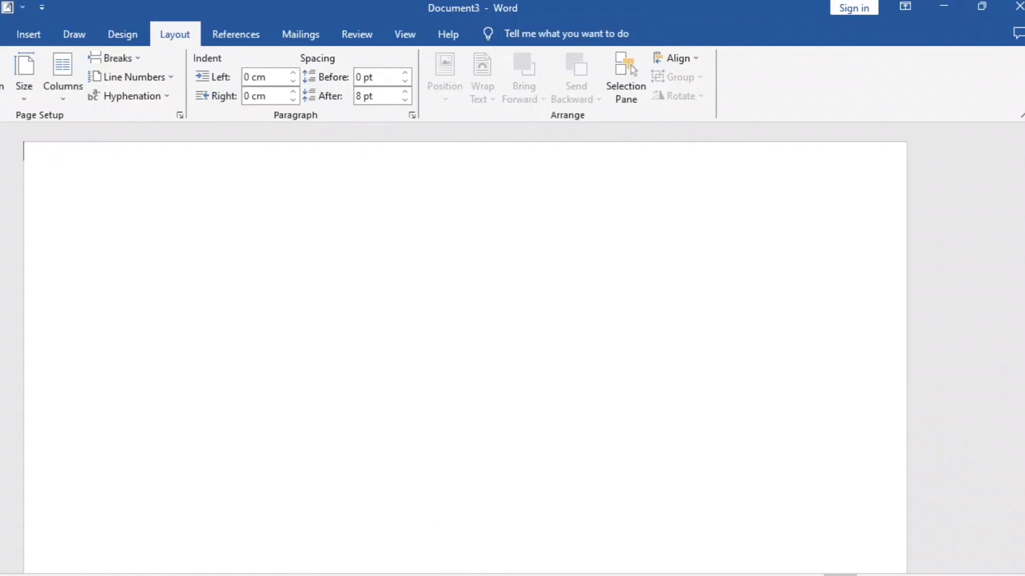
click(22, 33)
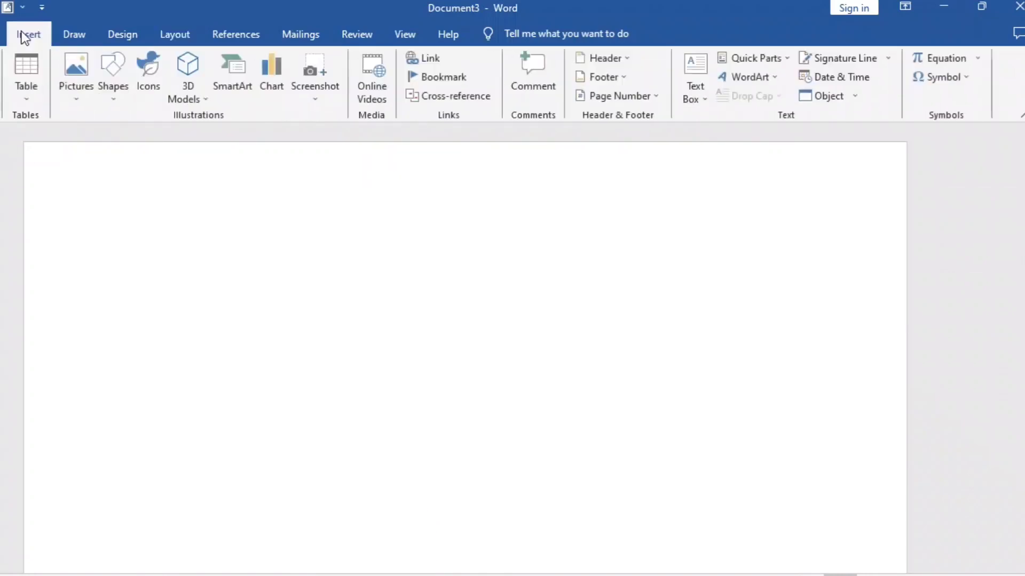
click(29, 61)
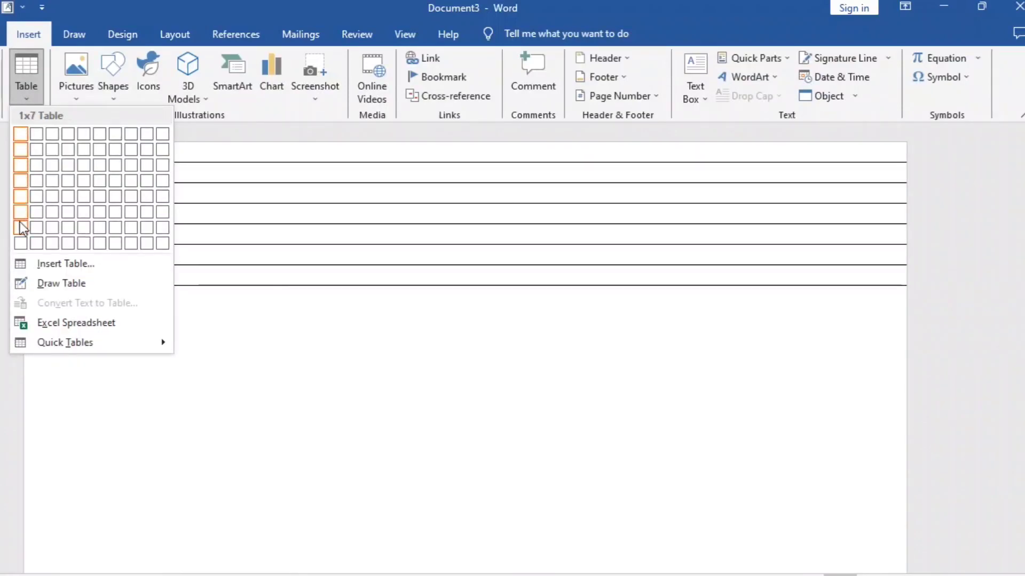
click(21, 243)
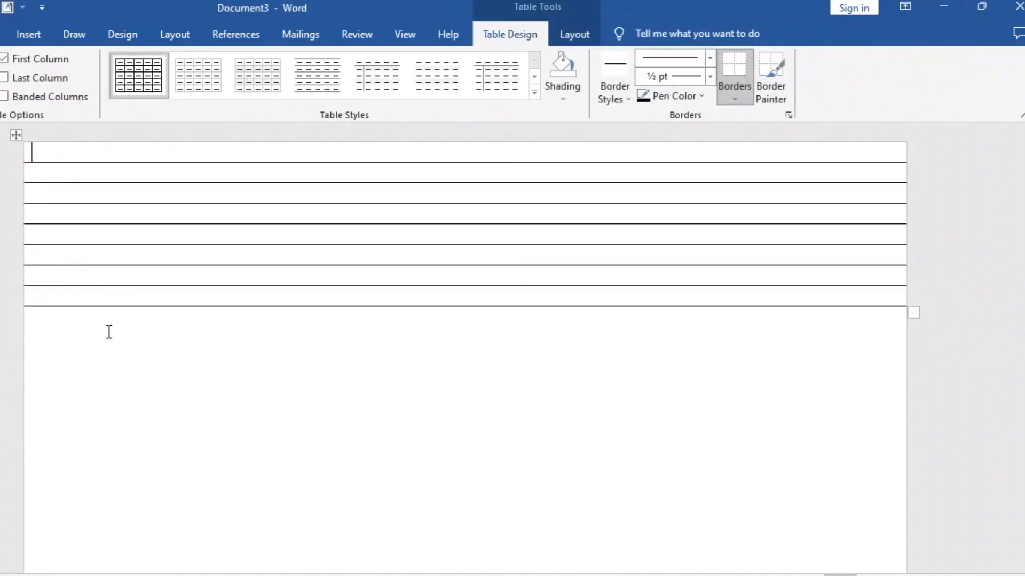
click(92, 316)
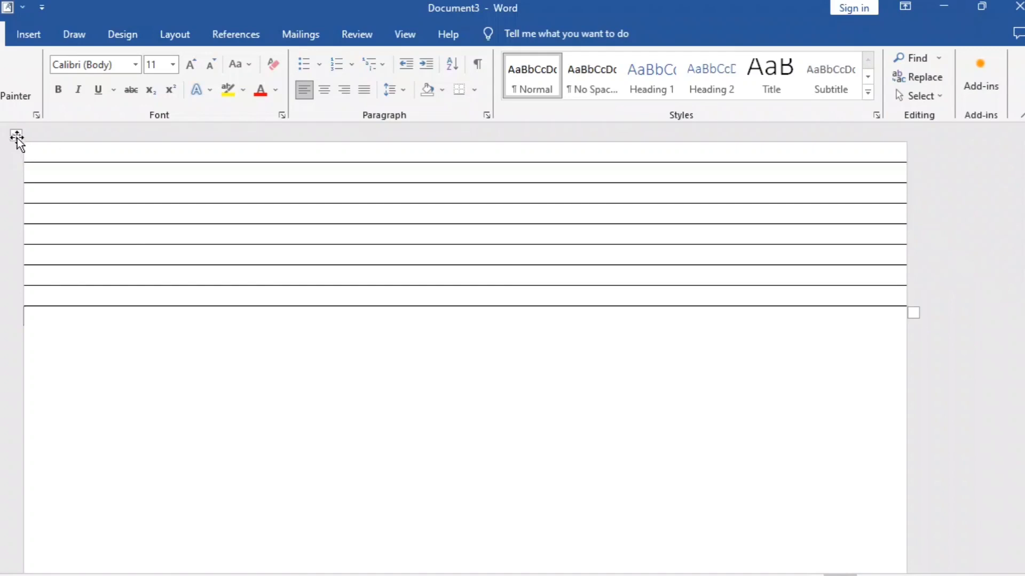
Set the table's row height to 0.77 cm, then tighten it to 0.6 cm
click(17, 138)
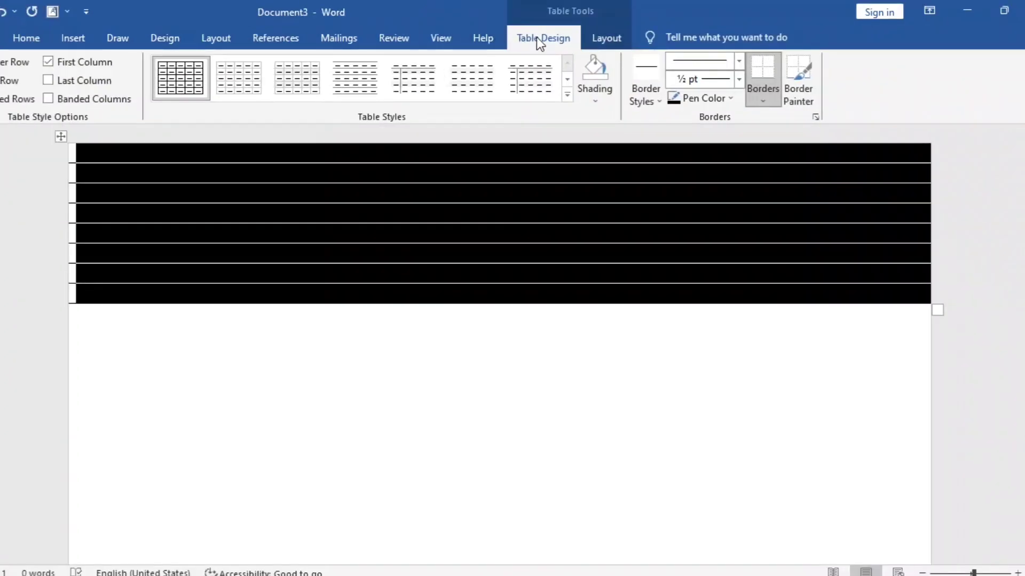
click(599, 37)
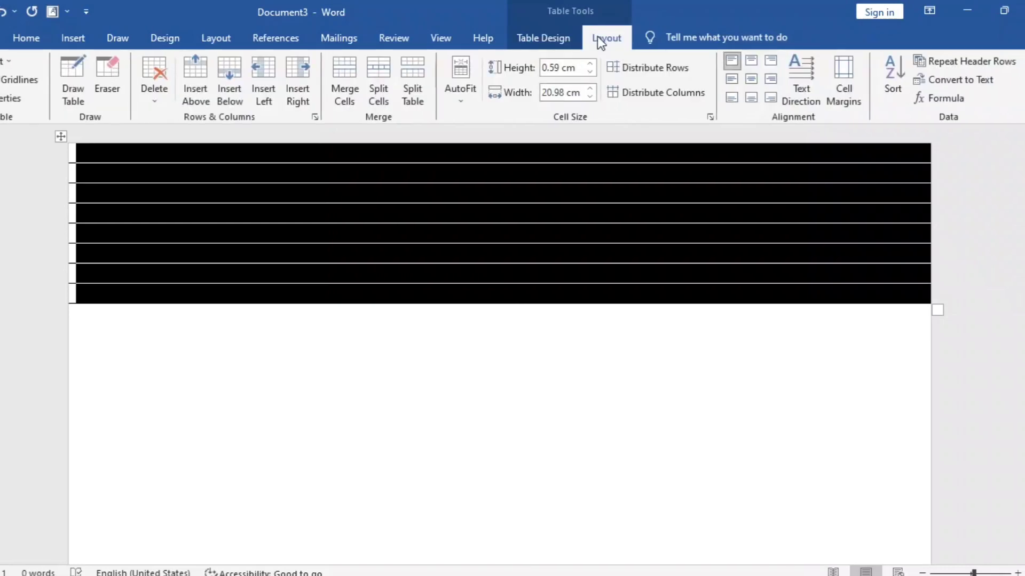
click(560, 66)
text(0.77)
key(Return)
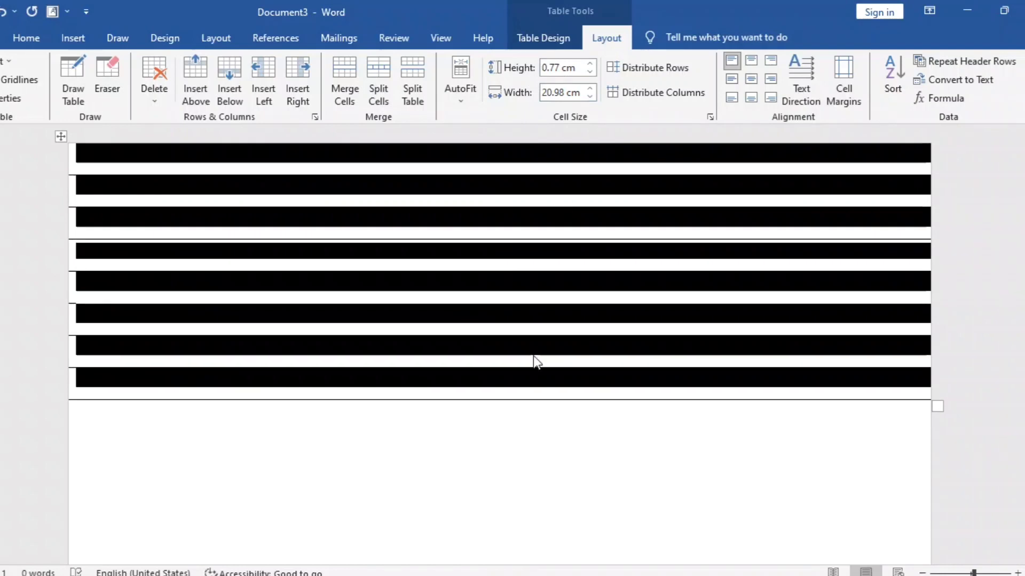
click(513, 492)
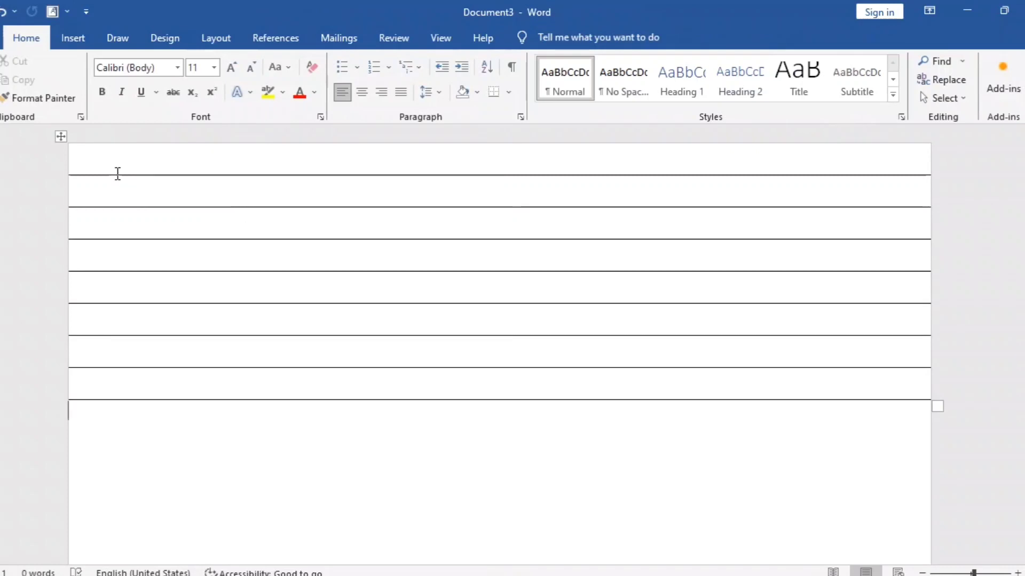
click(60, 136)
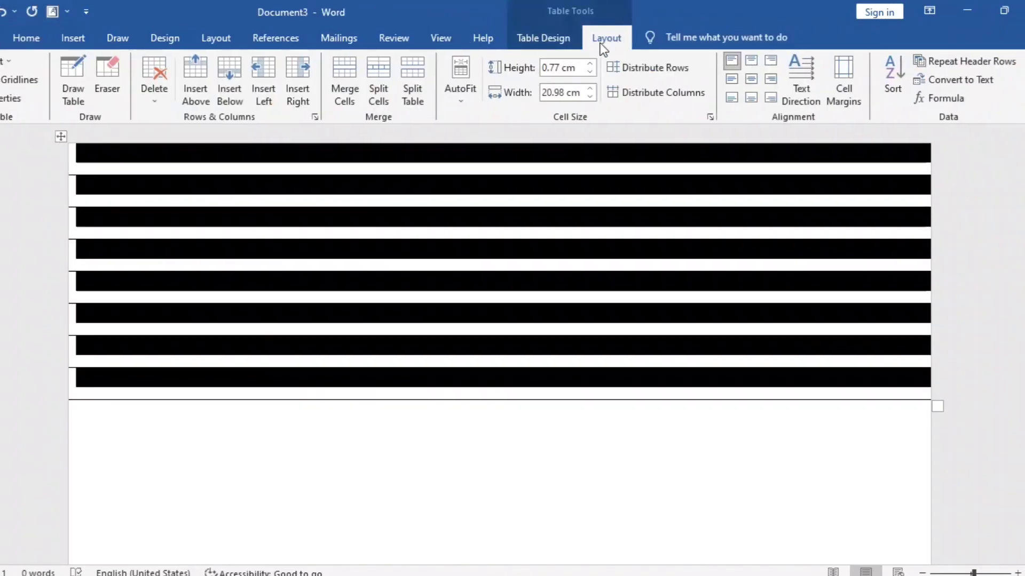
click(561, 67)
text(0.6)
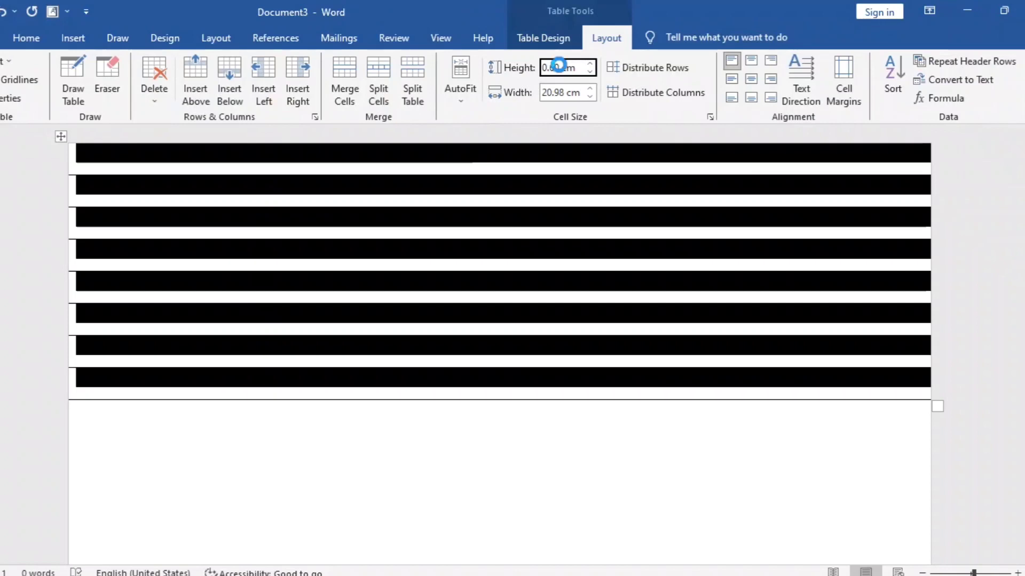
key(Return)
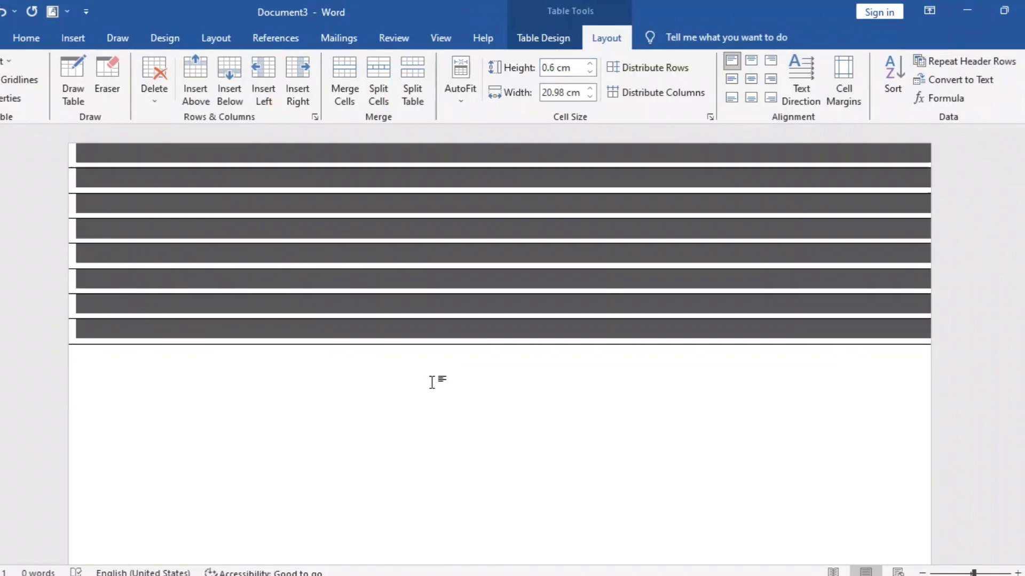
click(432, 382)
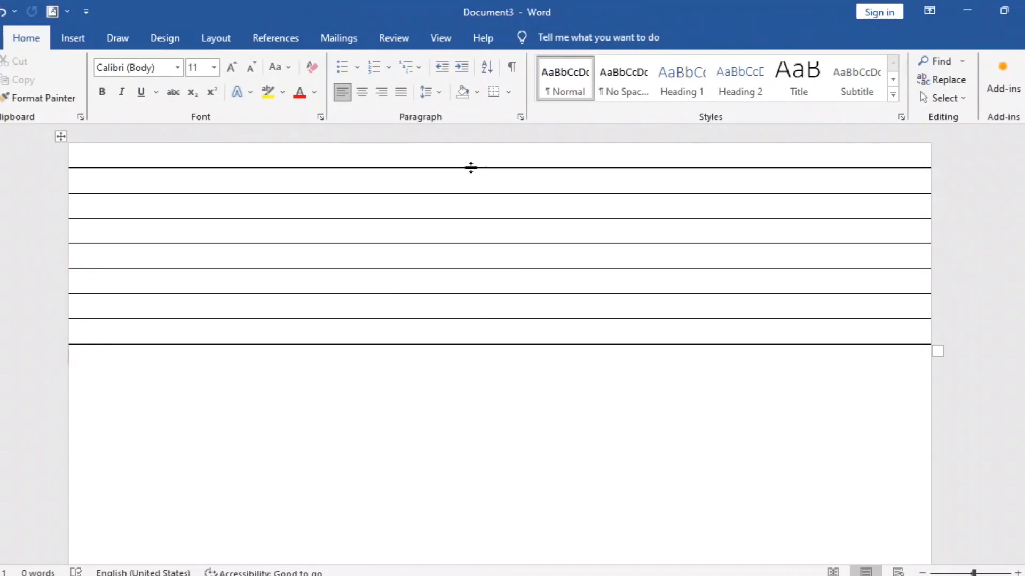
Drag the top row taller to leave blank header space, then begin adding rows at the bottom
drag(470, 167, 482, 338)
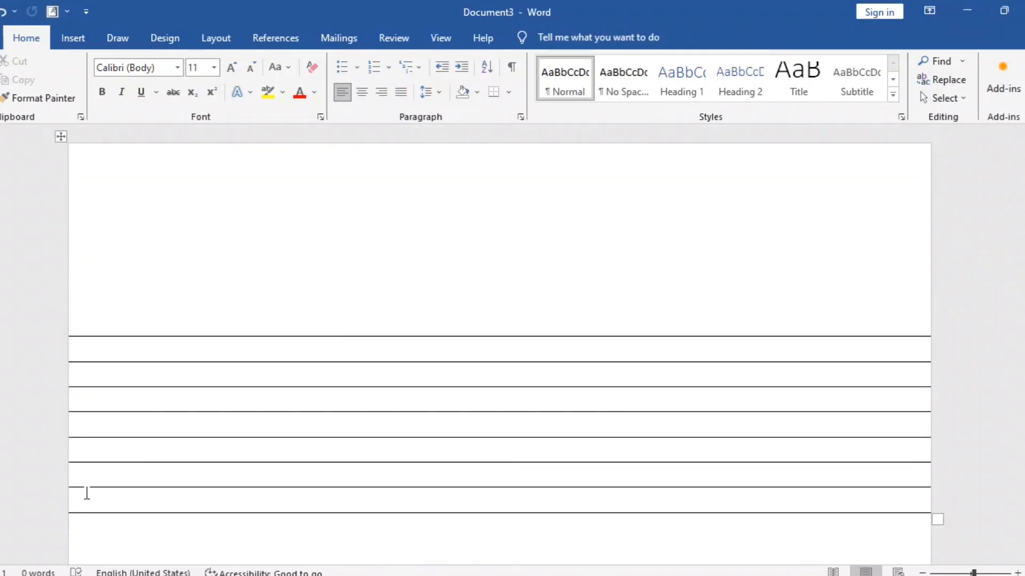
click(81, 503)
key(Tab)
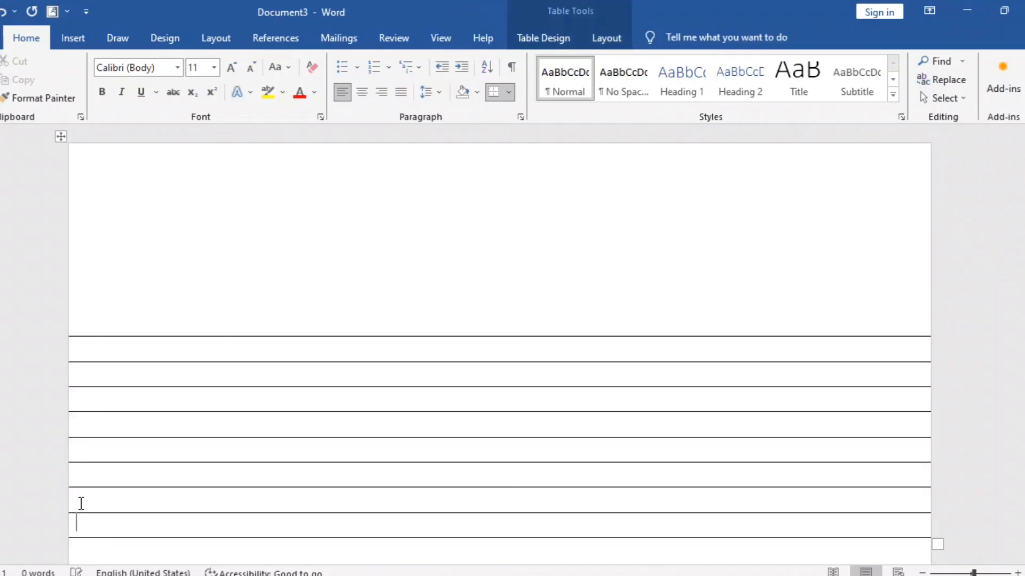
key(Tab)
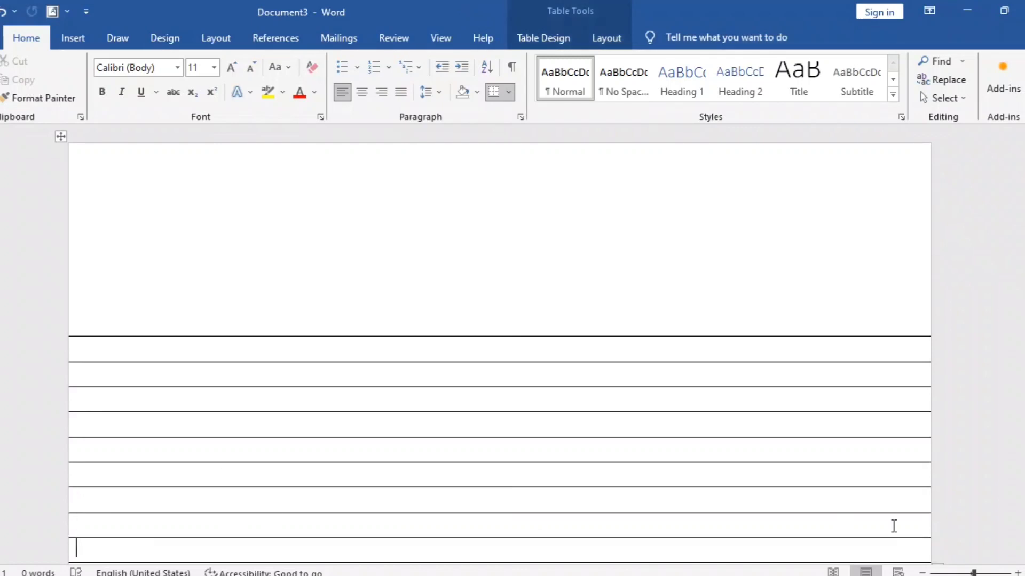
scroll(499, 347, down, 5)
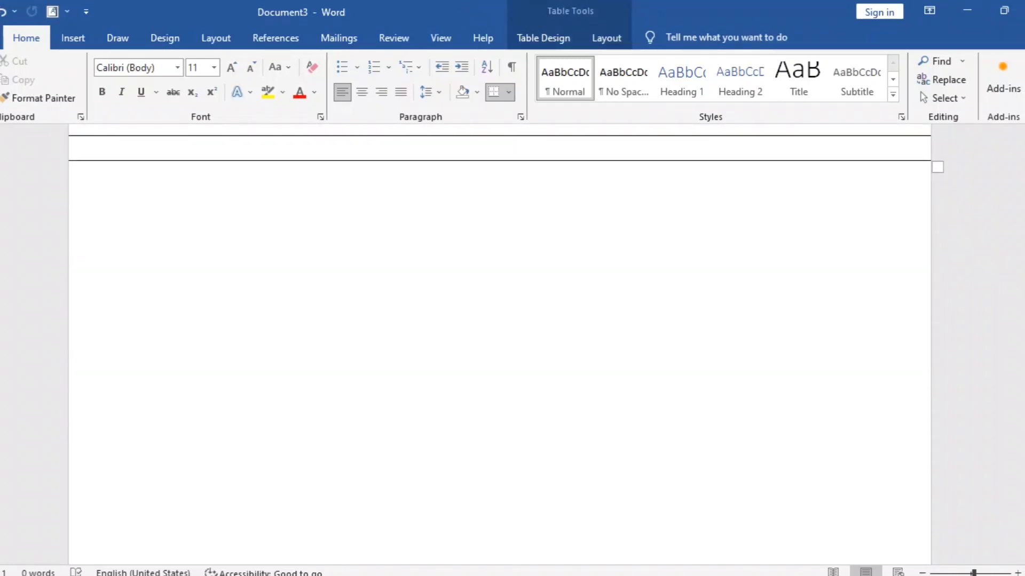
Keep appending ruled rows until the table runs onto a second page
key(Tab)
key(Tab)
key(Tab)
key(Tab)
key(Tab)
key(Tab)
key(Tab)
key(Tab)
key(Tab)
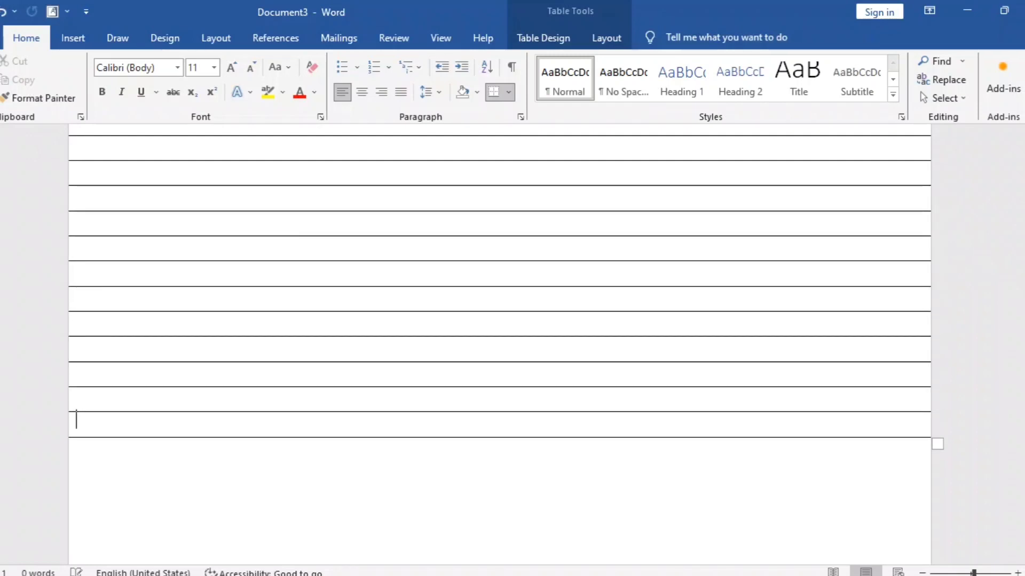
key(Tab)
key(Tab)
key(Tab)
key(Tab)
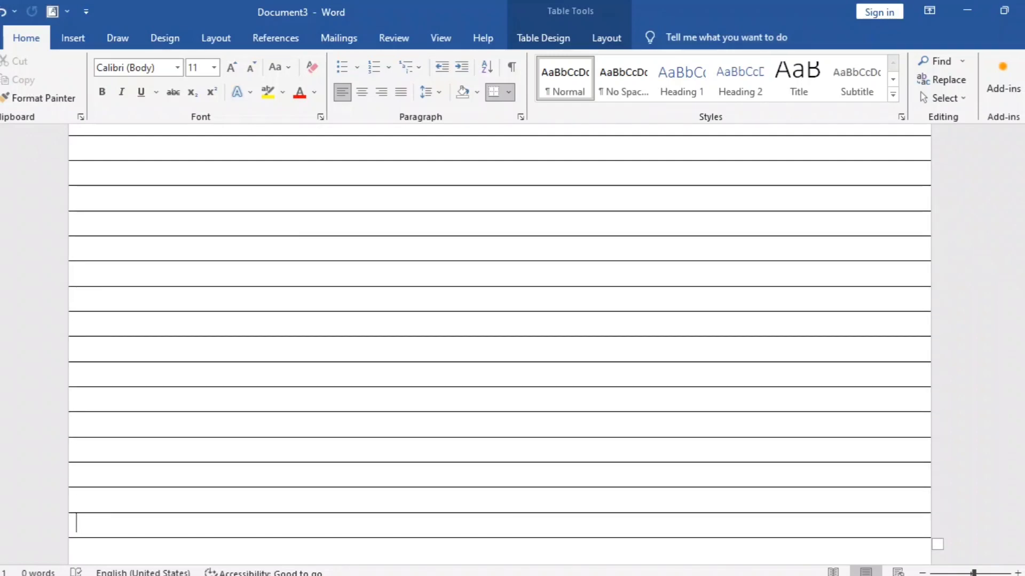
key(Tab)
key(Tab)
key(Tab)
key(Tab)
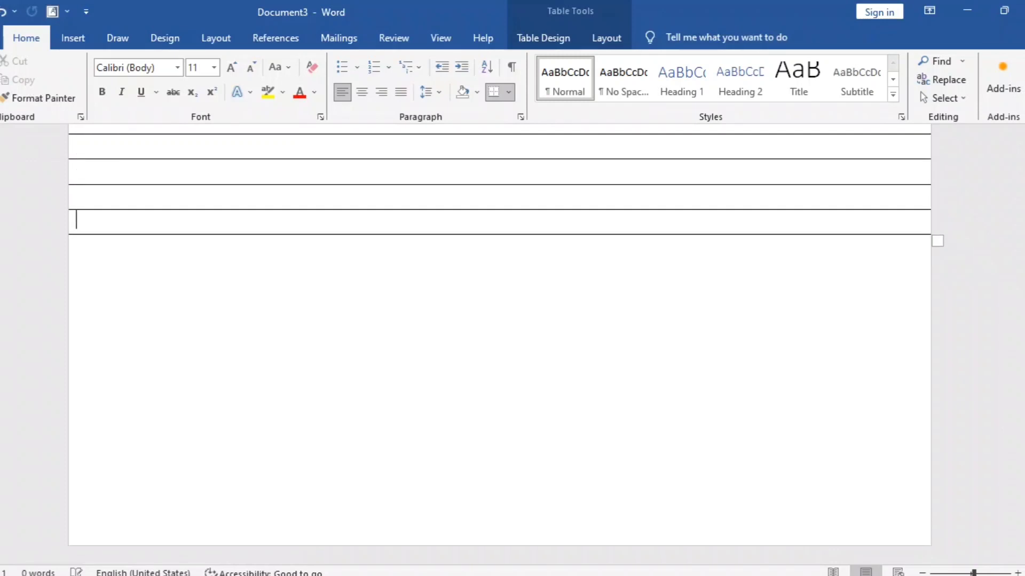
key(Tab)
key(Tab)
key(Tab)
key(Tab)
key(Tab)
key(Tab)
key(Tab)
key(Tab)
key(Tab)
key(Tab)
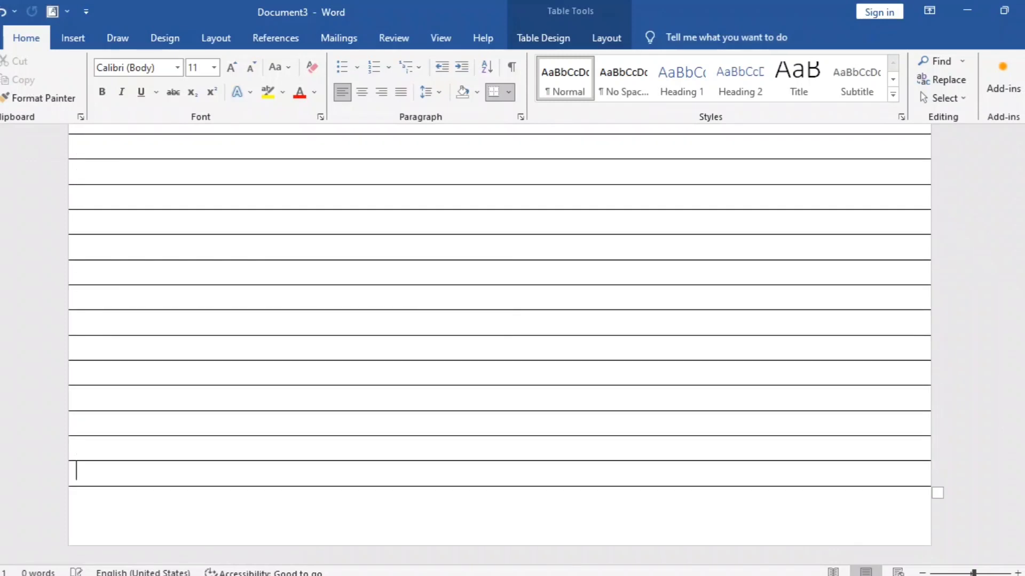
key(Tab)
key(Tab)
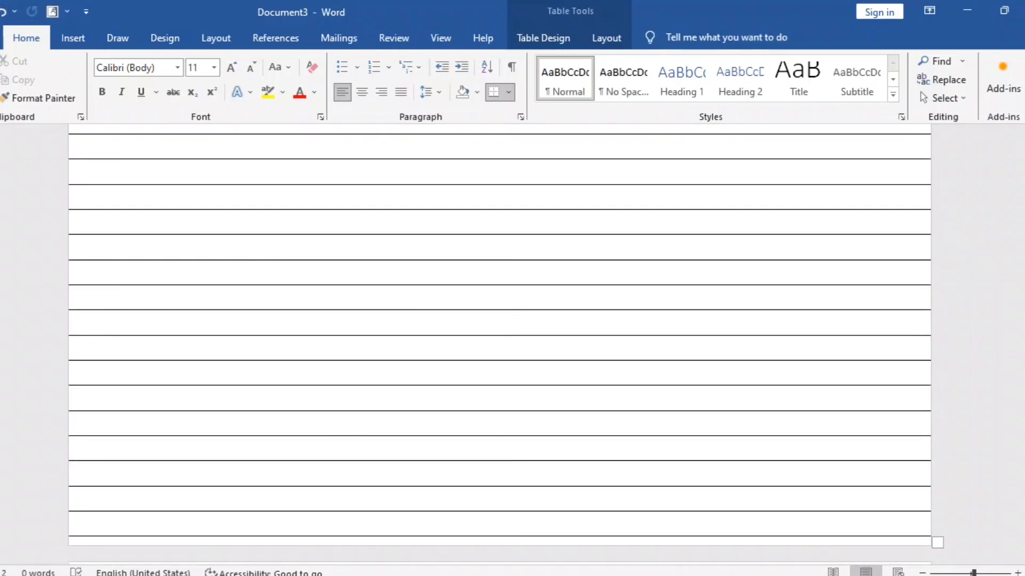
key(Tab)
key(Tab)
key(Tab)
key(Tab)
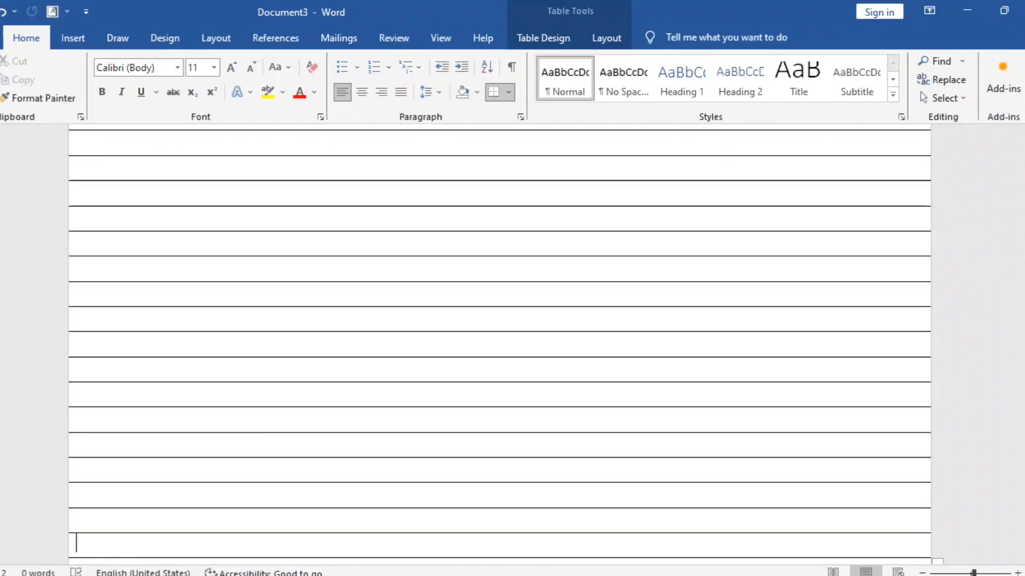
key(Tab)
key(Tab)
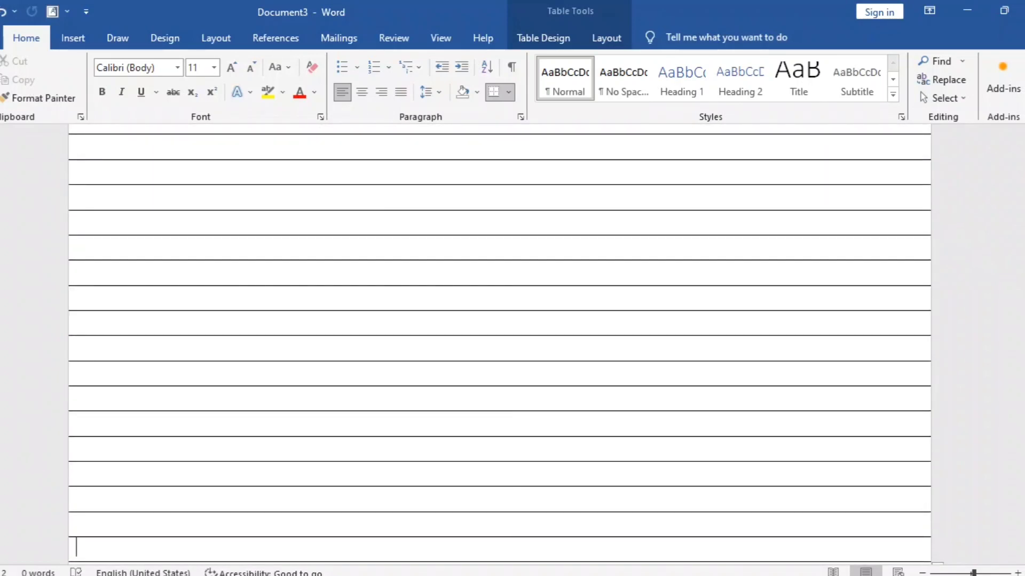
scroll(499, 346, up, 5)
scroll(499, 347, up, 5)
scroll(500, 347, up, 5)
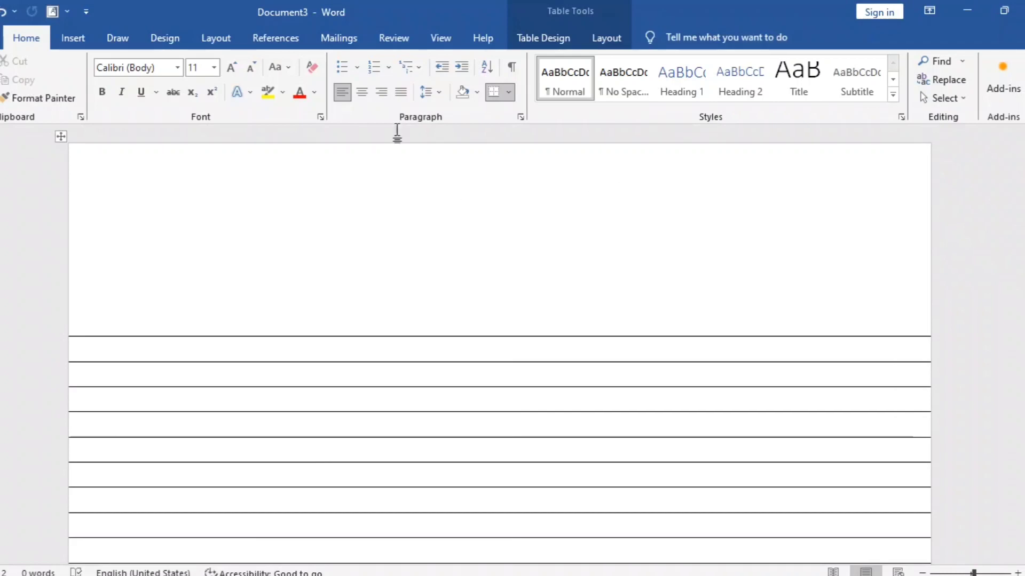
Draw a horizontal line shape about 24.1 cm wide across the page above the ruled rows
click(76, 37)
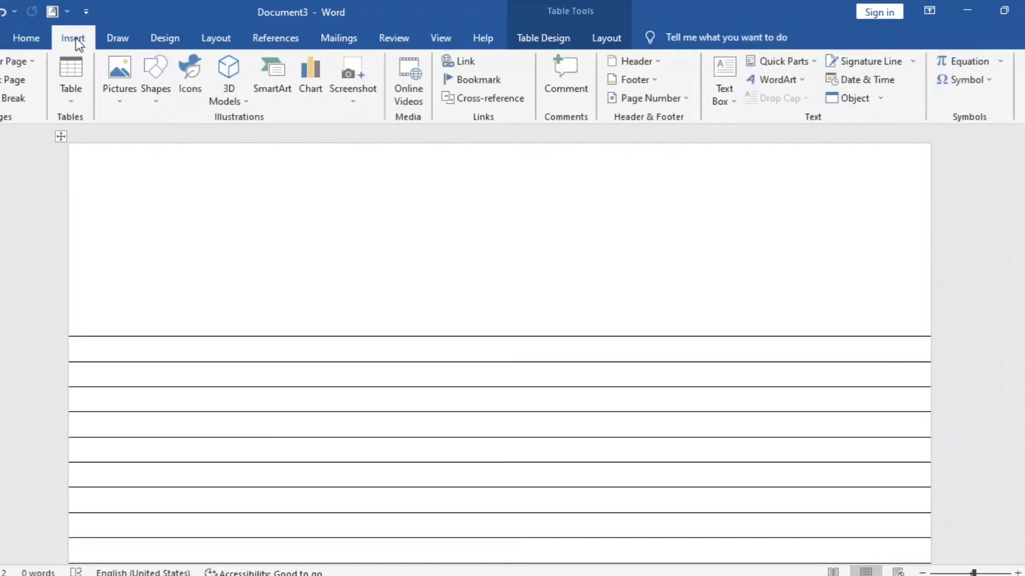
click(161, 78)
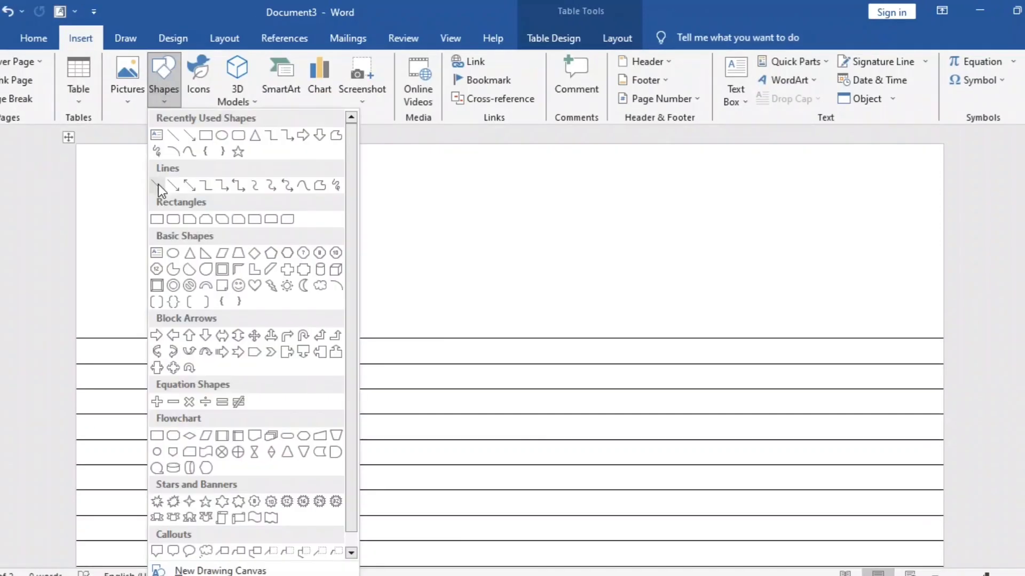
click(158, 184)
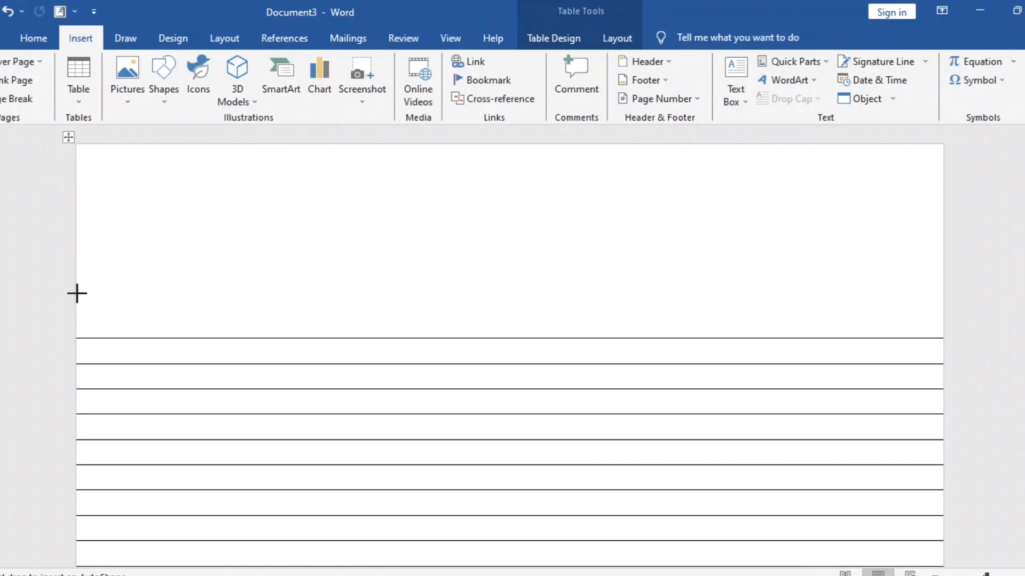
drag(80, 293, 399, 297)
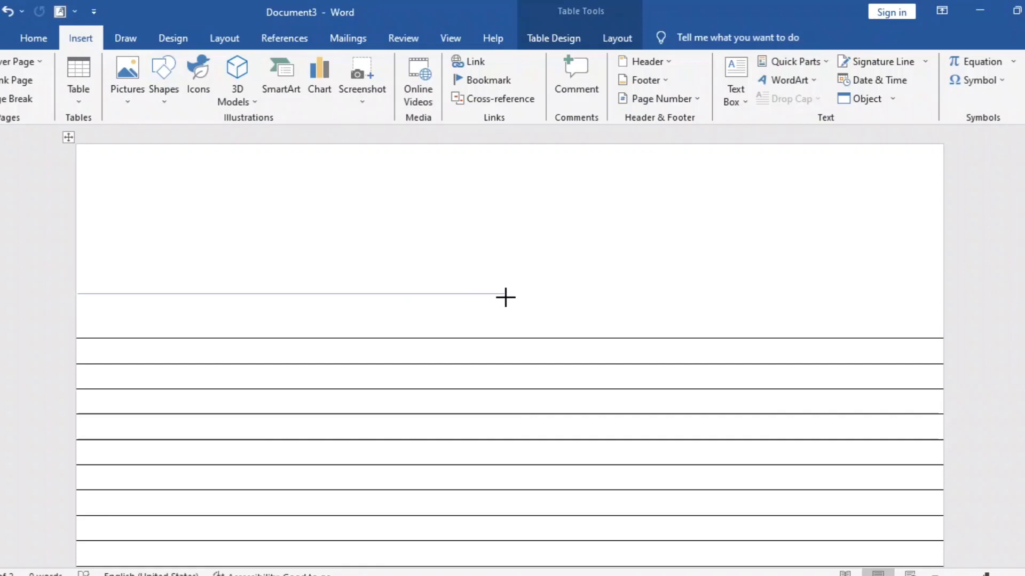
drag(533, 298, 699, 295)
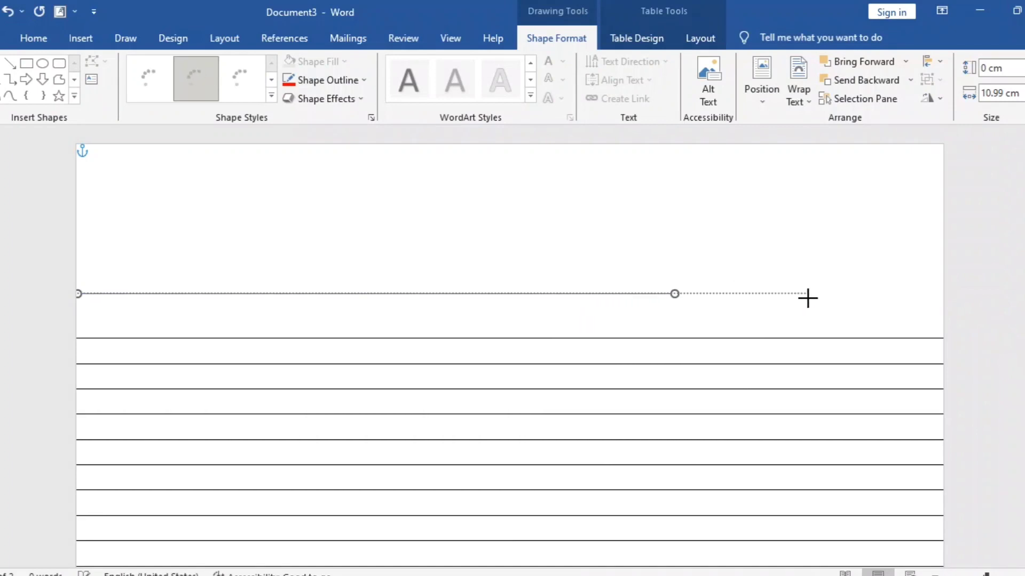
drag(816, 298, 824, 298)
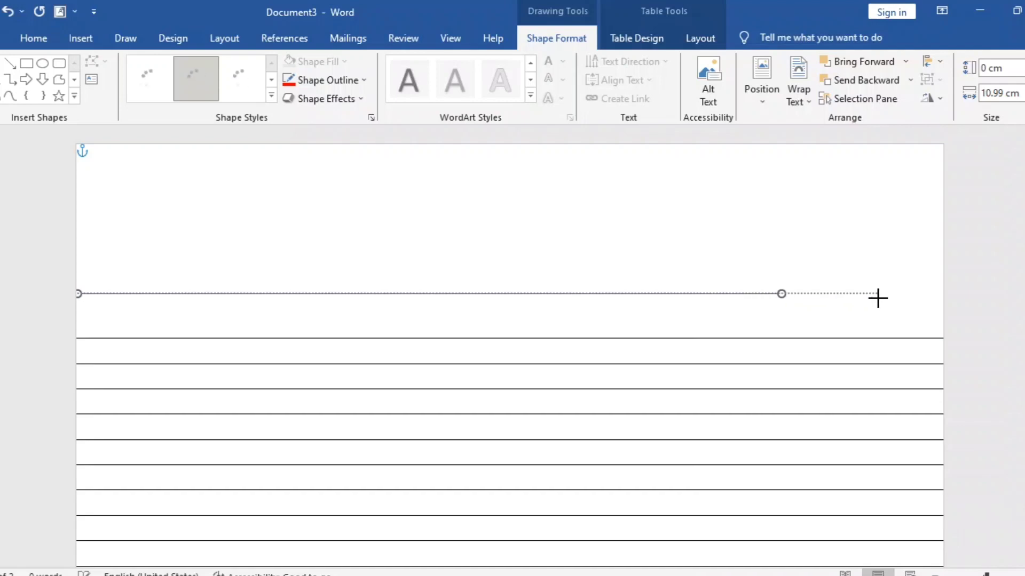
drag(859, 298, 1024, 296)
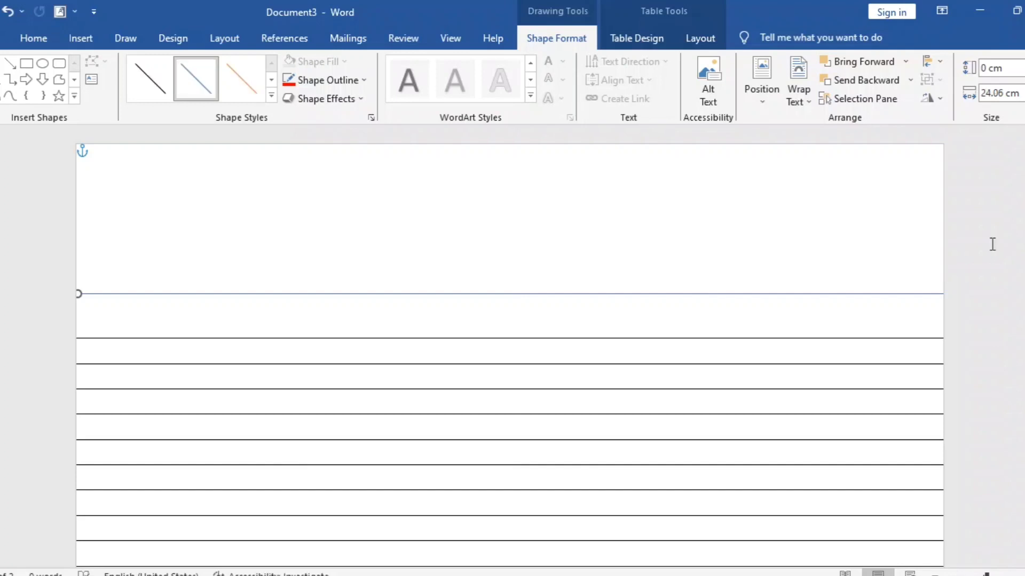
mouse_move(77, 294)
drag(77, 294, 74, 294)
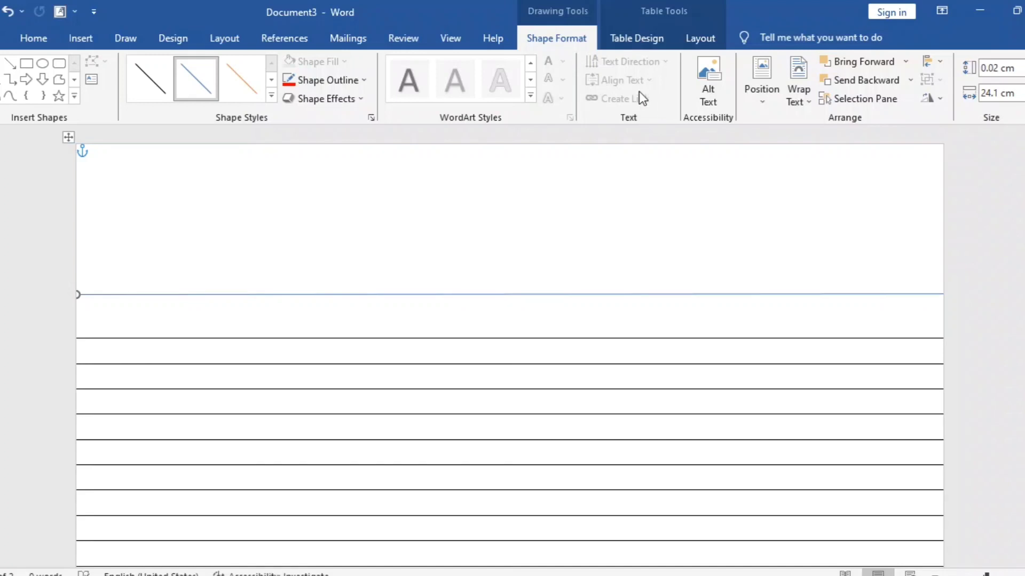
Give the horizontal line a red outline with ½ pt weight
click(343, 80)
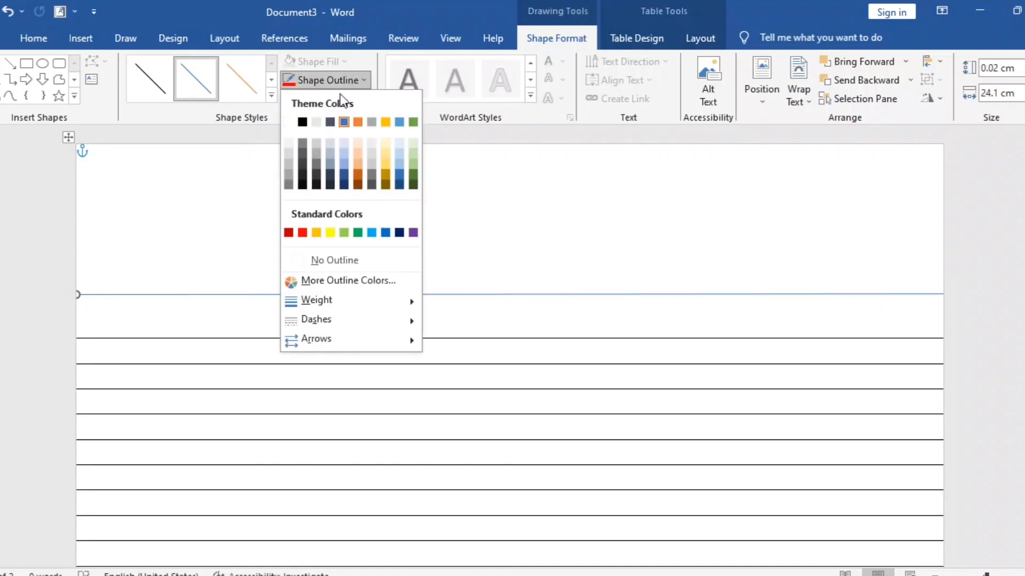
click(302, 233)
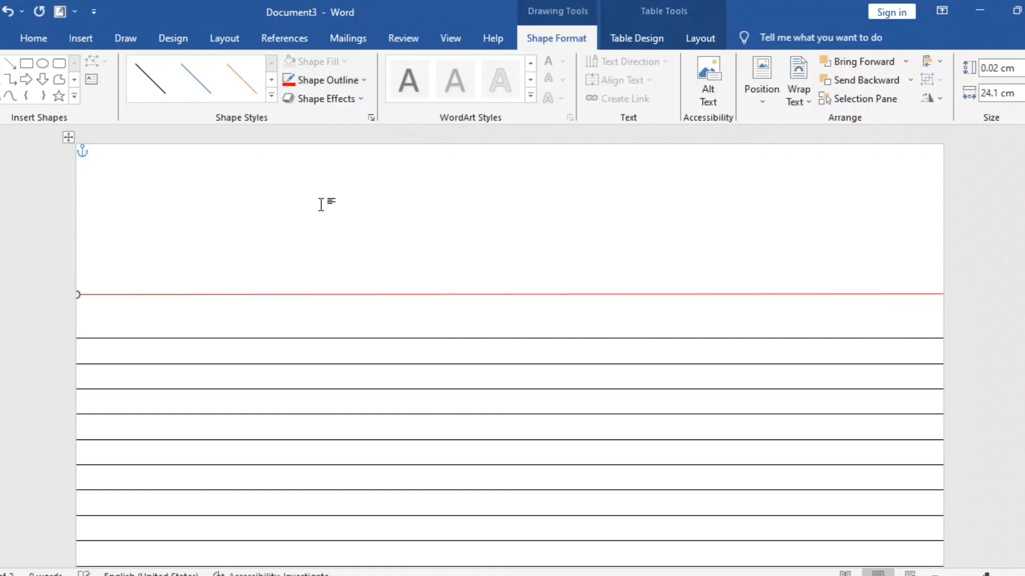
click(365, 78)
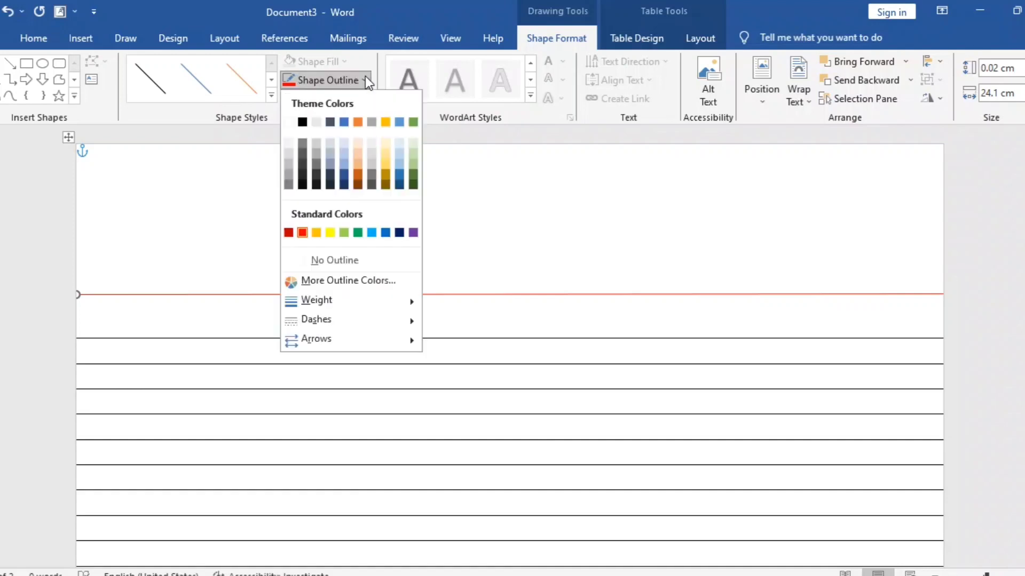
mouse_move(316, 300)
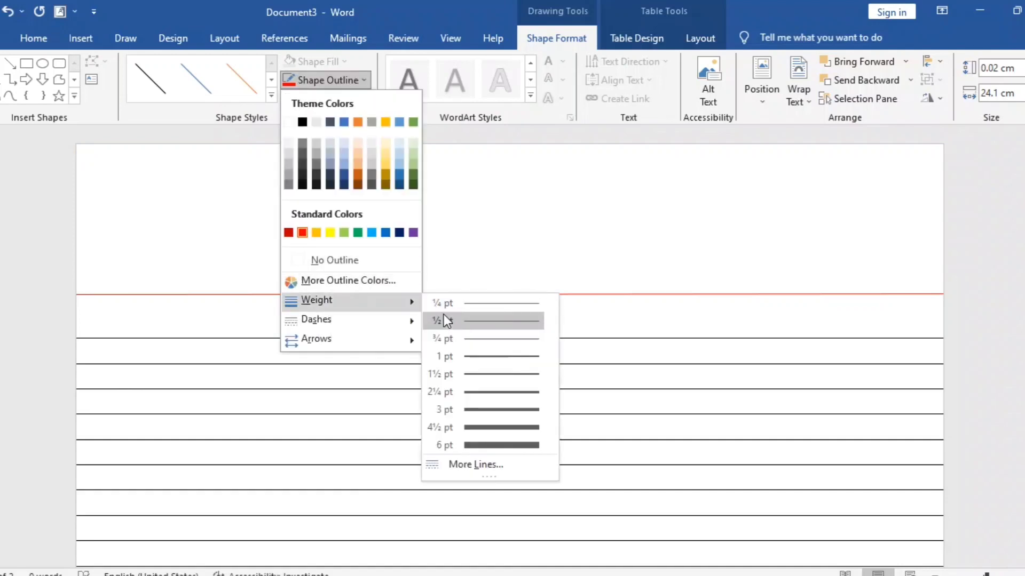
click(460, 319)
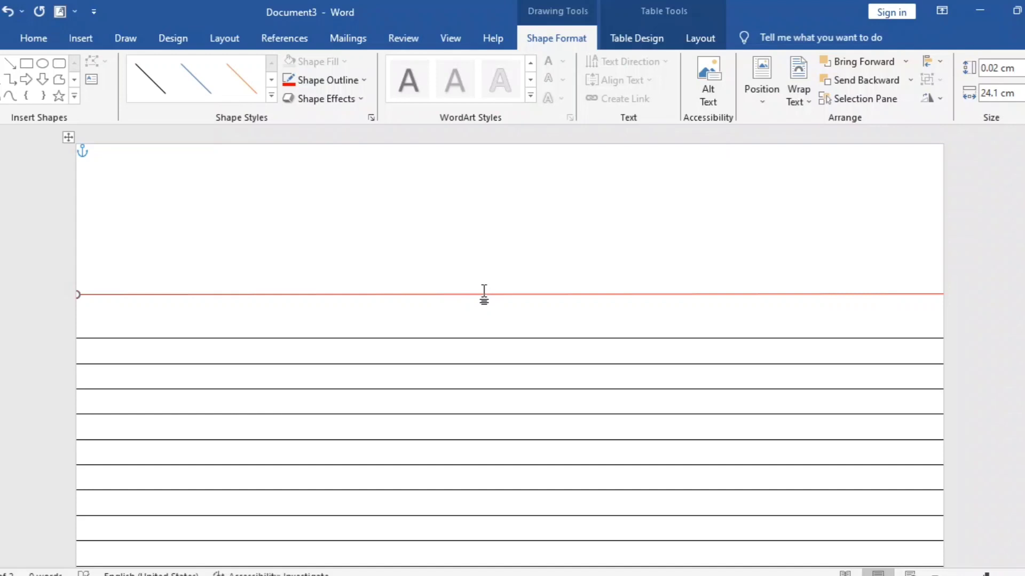
Duplicate the red line and place the copy just above it, forming a double red rule
drag(485, 291, 488, 294)
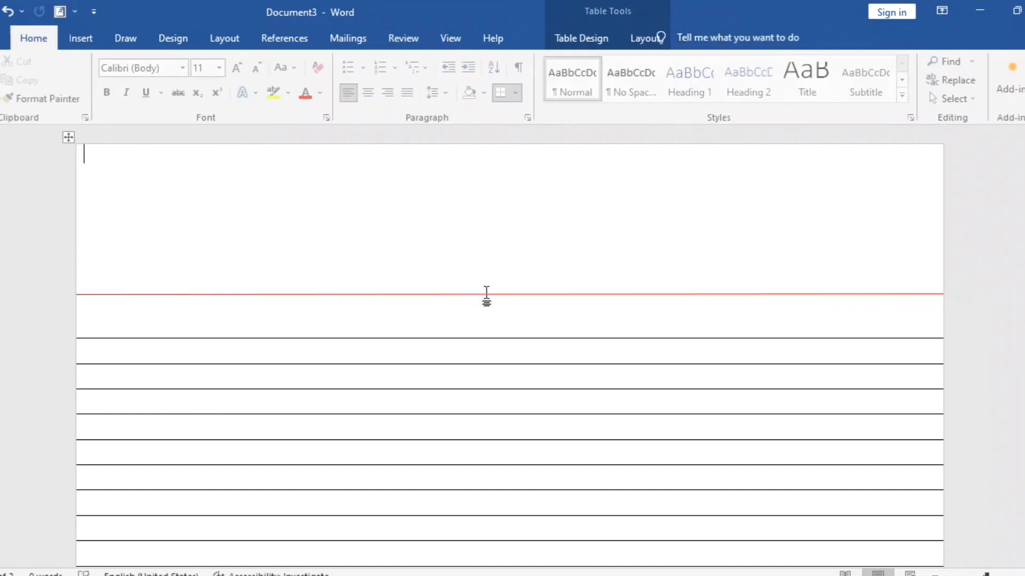
drag(489, 295, 490, 293)
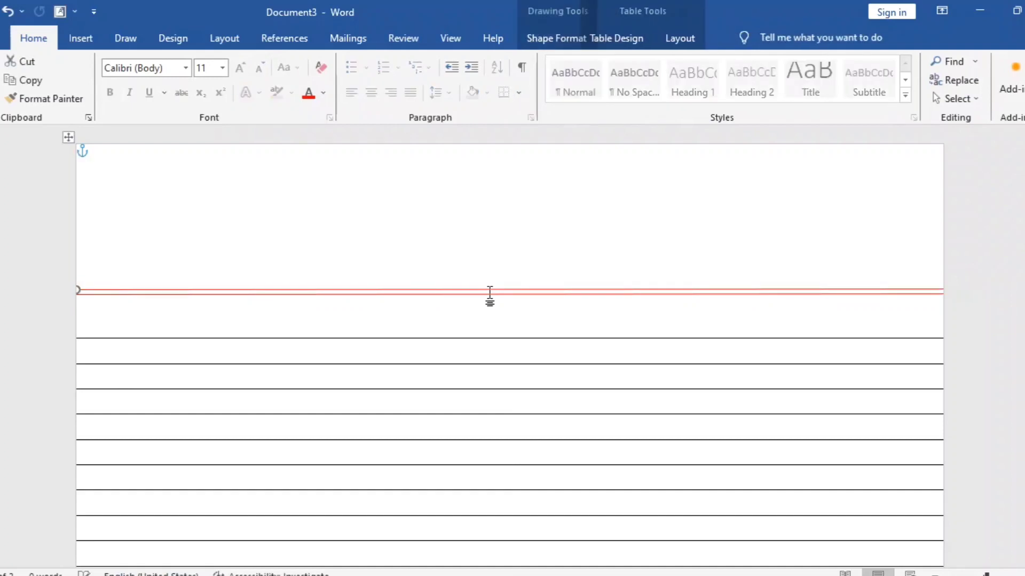
click(504, 253)
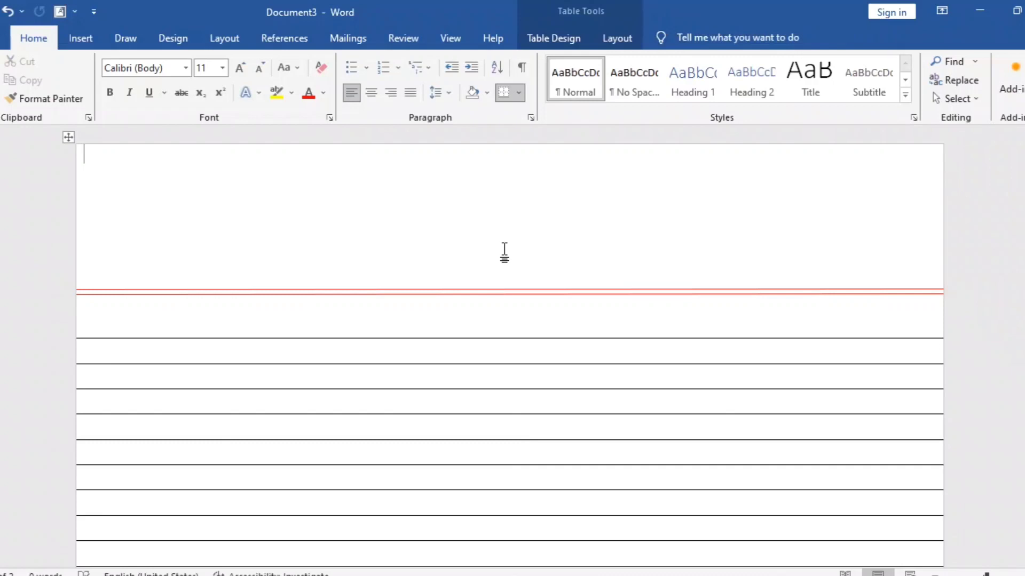
Draw a 9 cm vertical line shape near the page's left side
click(92, 34)
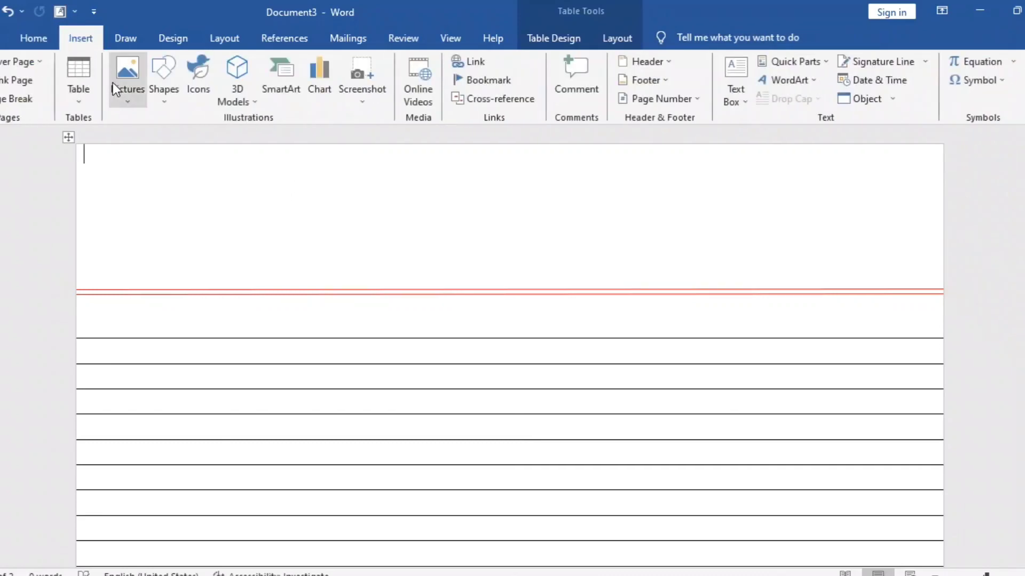
click(167, 82)
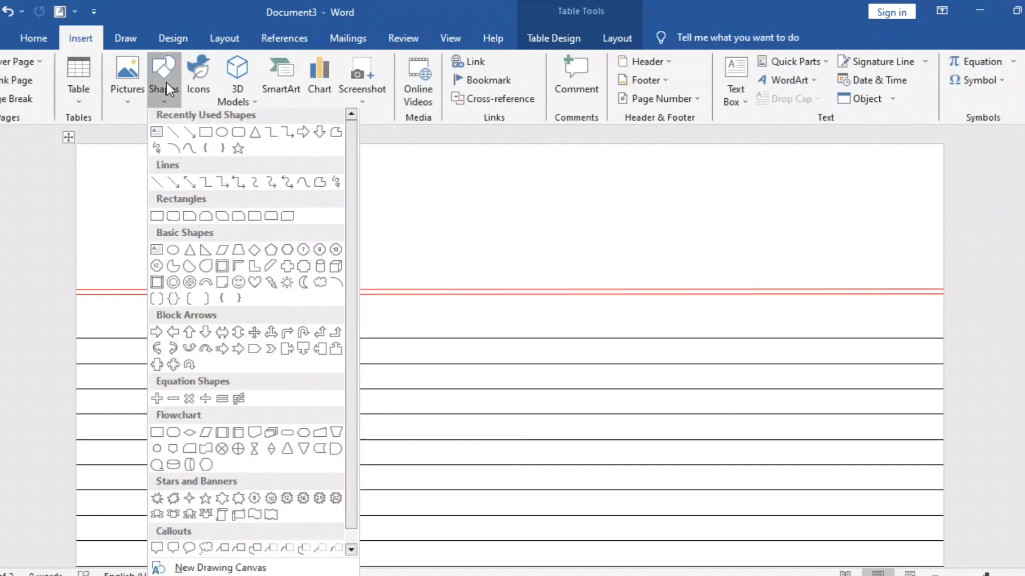
click(159, 131)
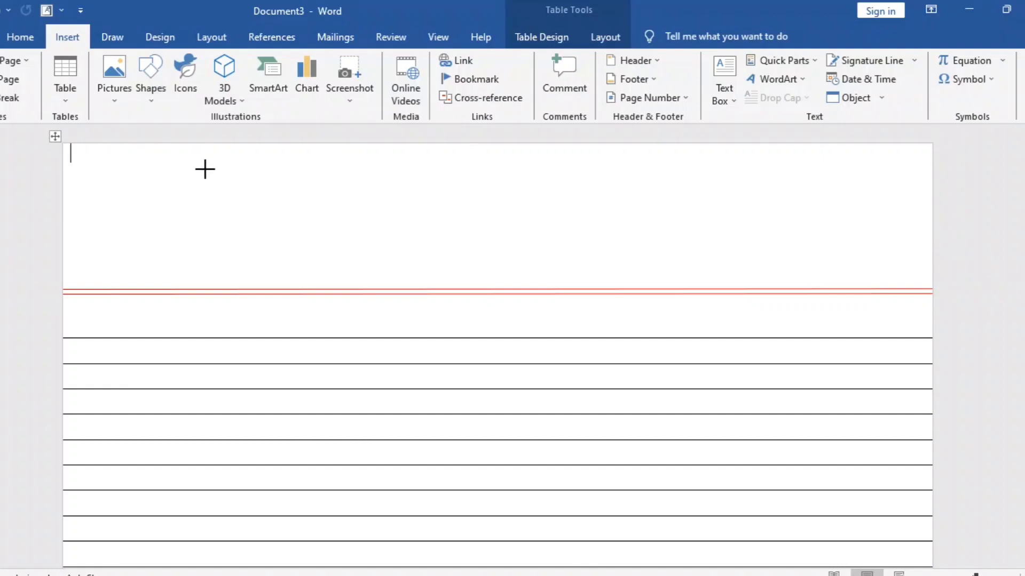
drag(206, 153, 212, 523)
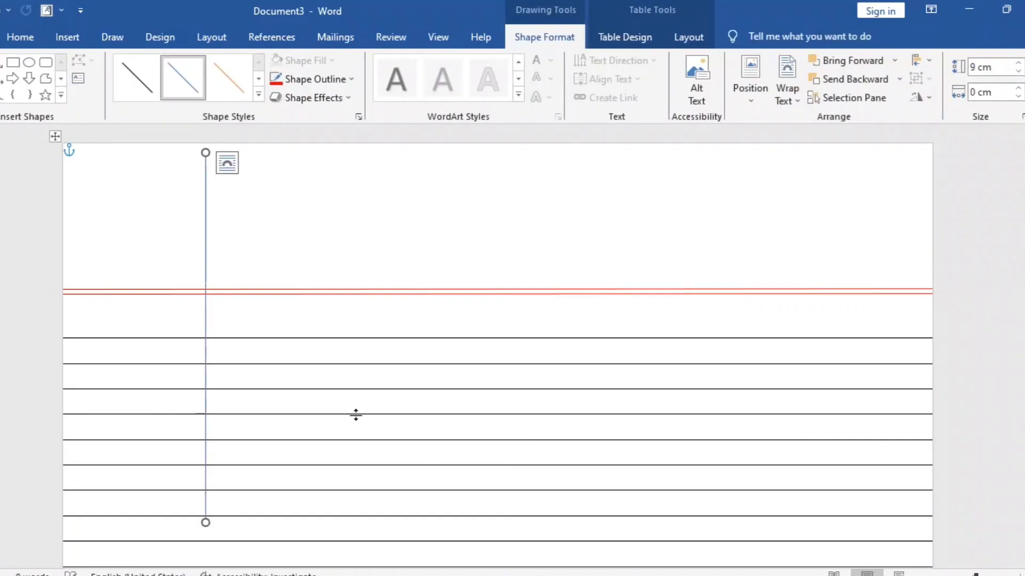
Drag the vertical line's bottom end down toward the bottom of the page
scroll(497, 346, down, 5)
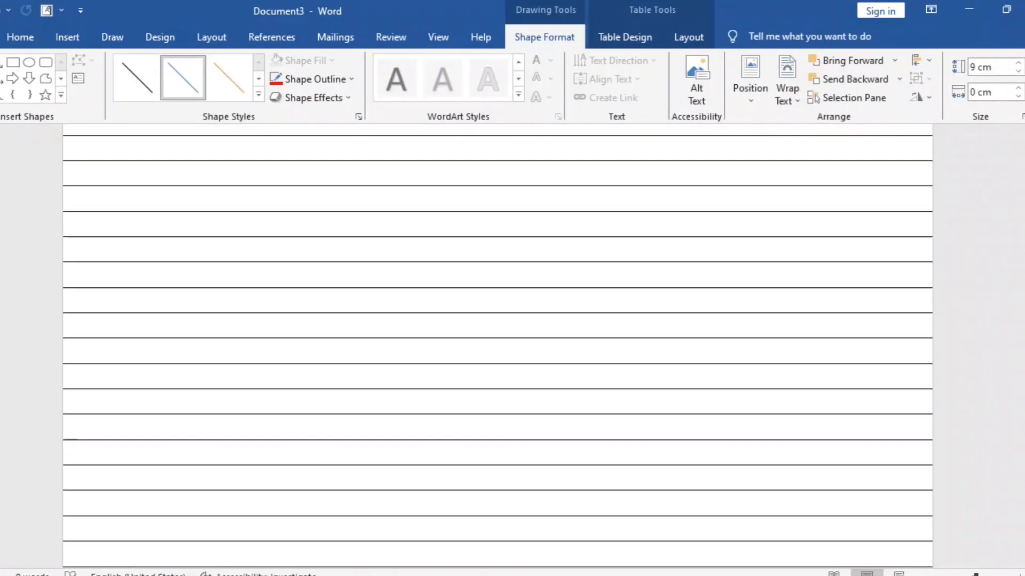
scroll(451, 533, up, 5)
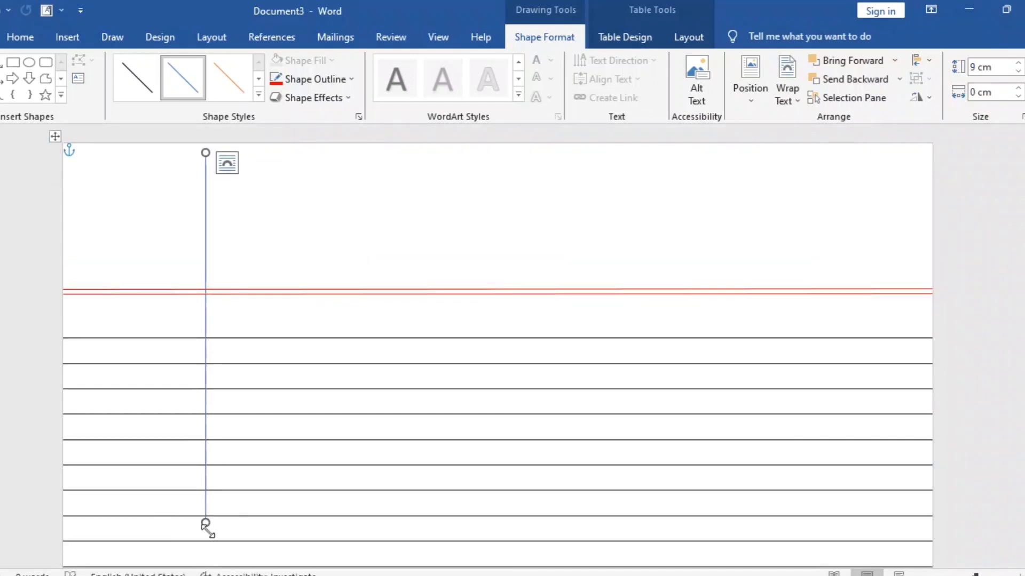
drag(207, 530, 207, 570)
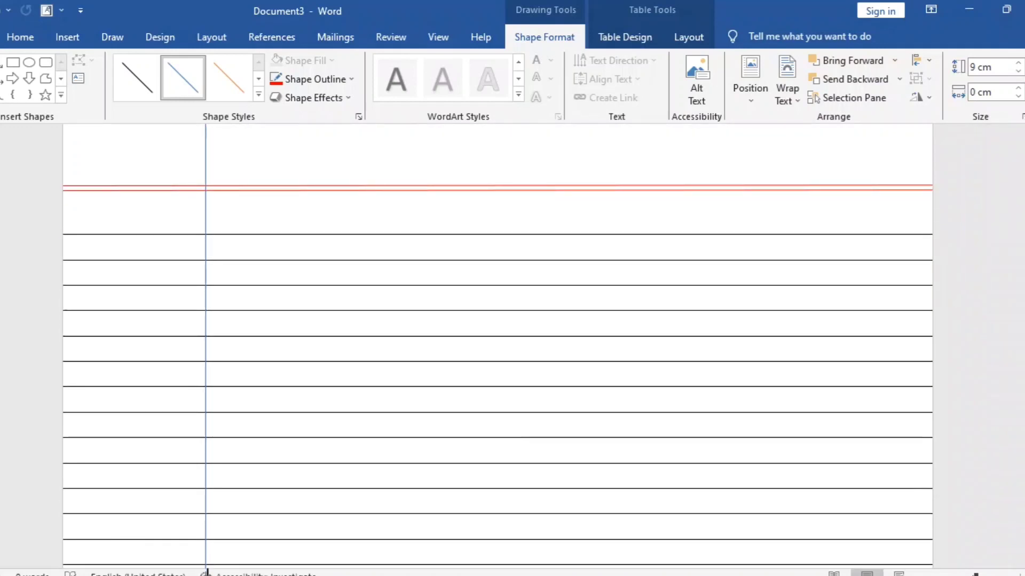
drag(208, 570, 208, 570)
ctrl+scroll(213, 414, down, 2)
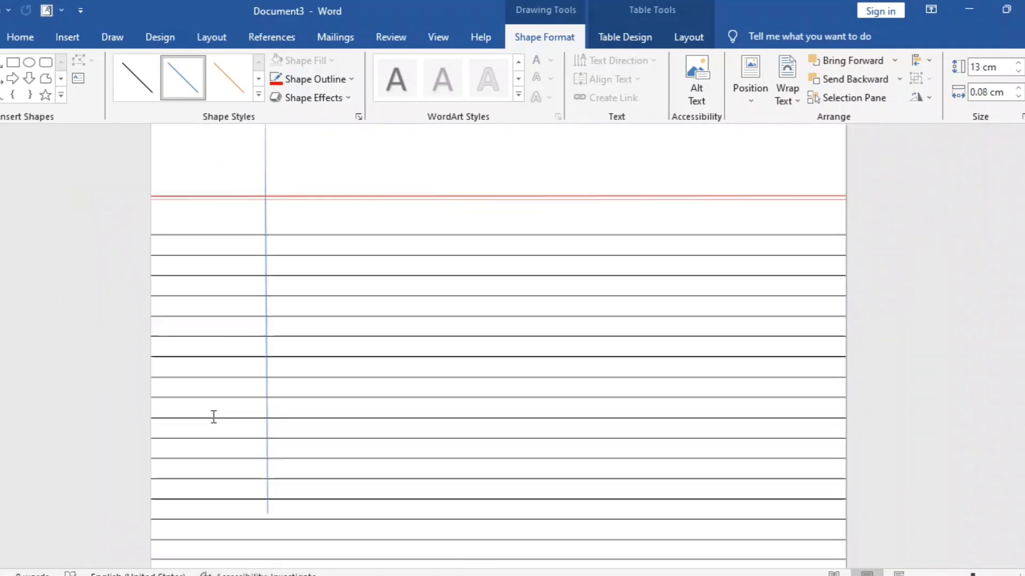
ctrl+scroll(210, 422, down, 2)
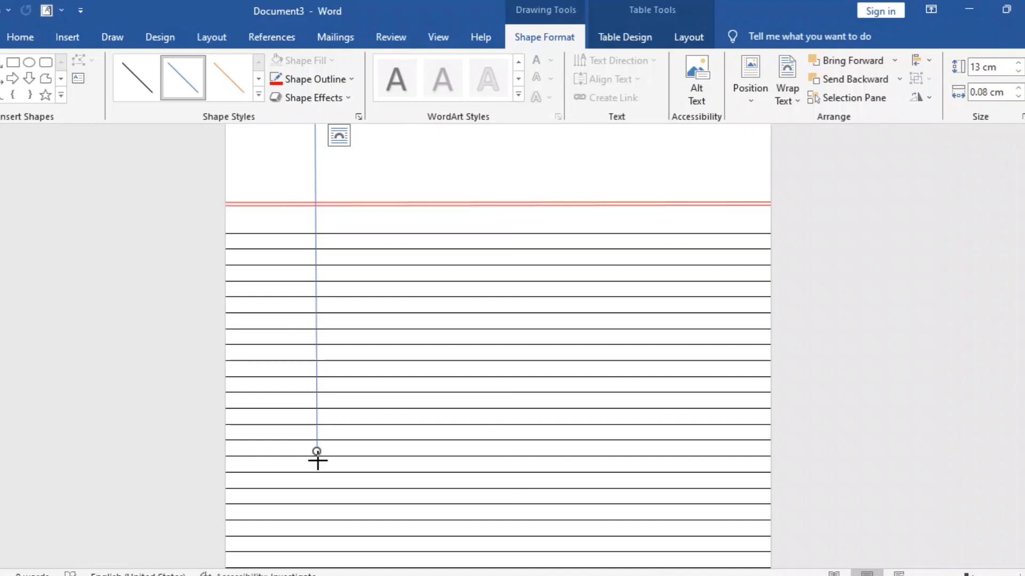
drag(320, 489, 320, 563)
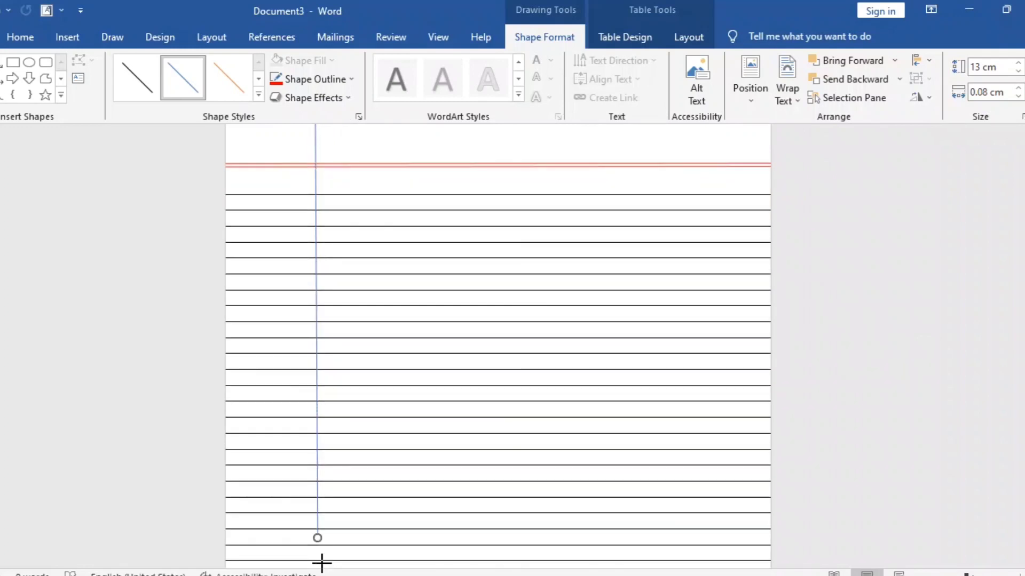
ctrl+scroll(334, 482, down, 3)
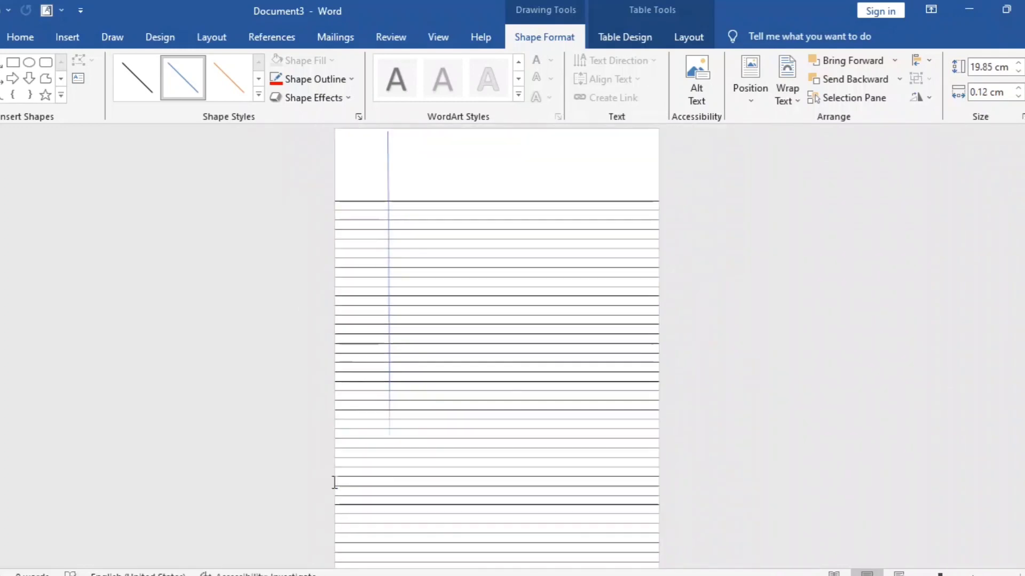
ctrl+scroll(373, 496, down, 4)
Finish lengthening the bottom end and pull the top end to the page top, reaching 34.24 cm
ctrl+scroll(464, 315, up, 5)
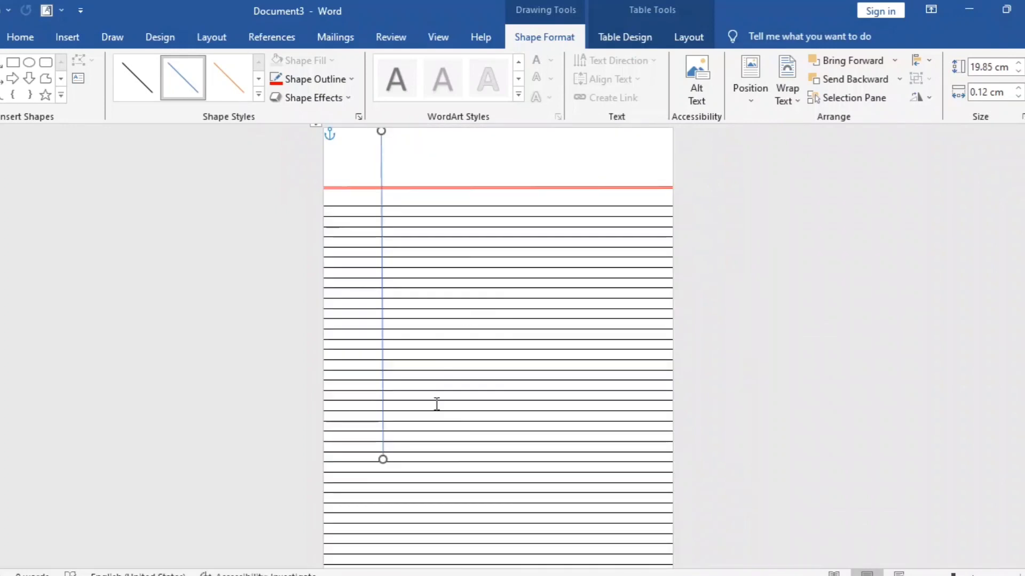
drag(382, 460, 393, 568)
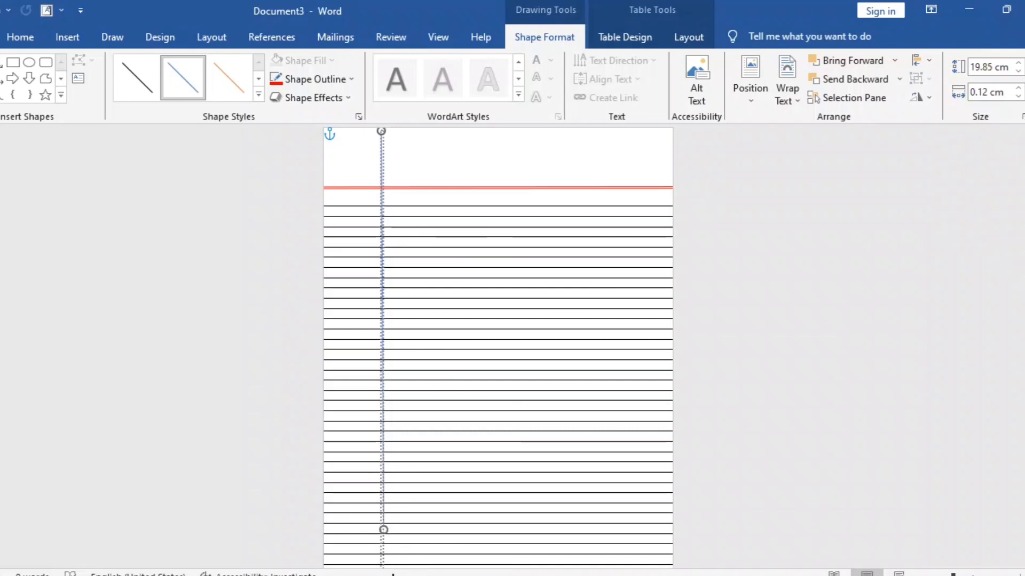
drag(392, 568, 383, 564)
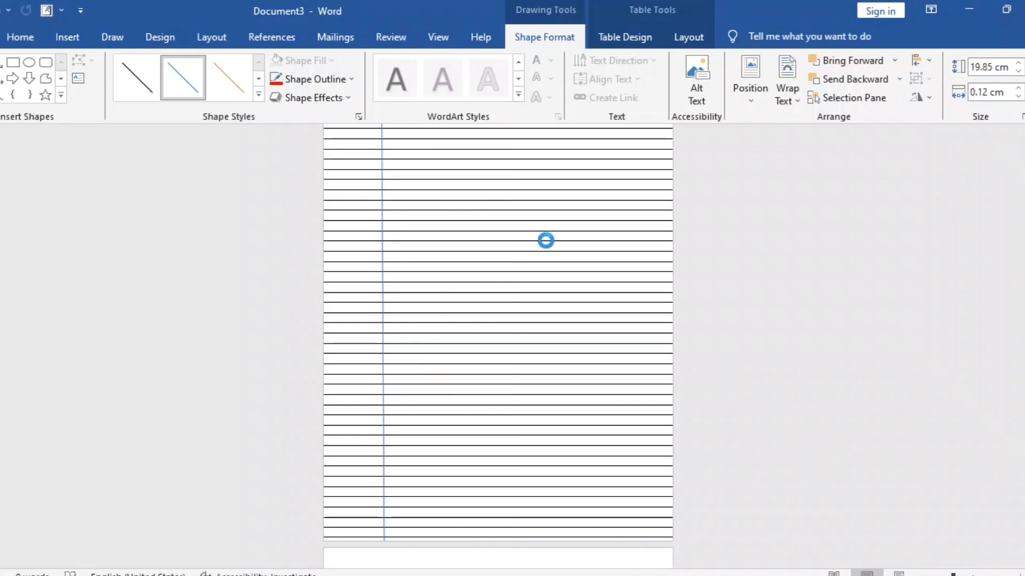
scroll(1004, 165, down, 1)
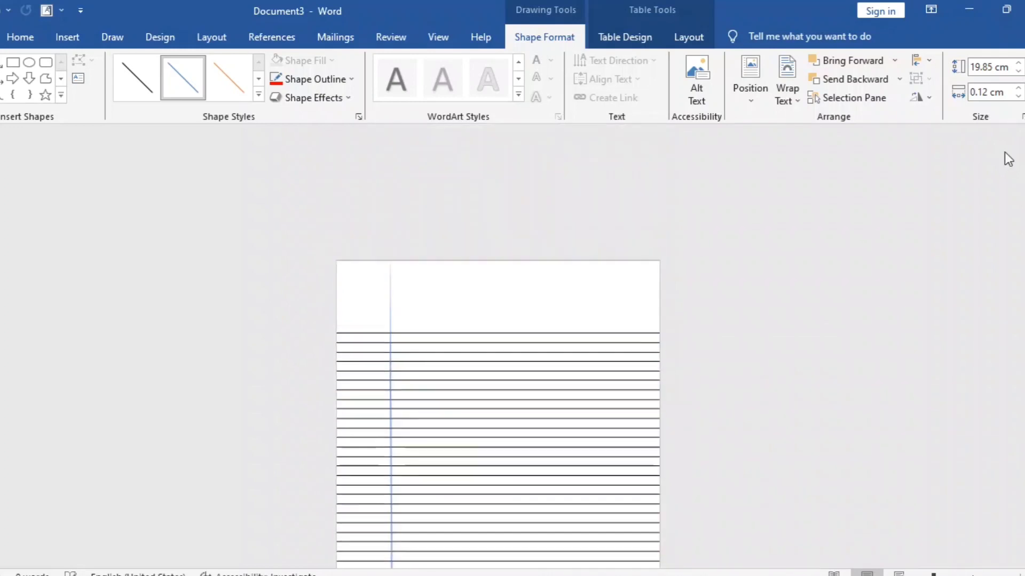
scroll(1004, 165, down, 10)
scroll(586, 317, up, 10)
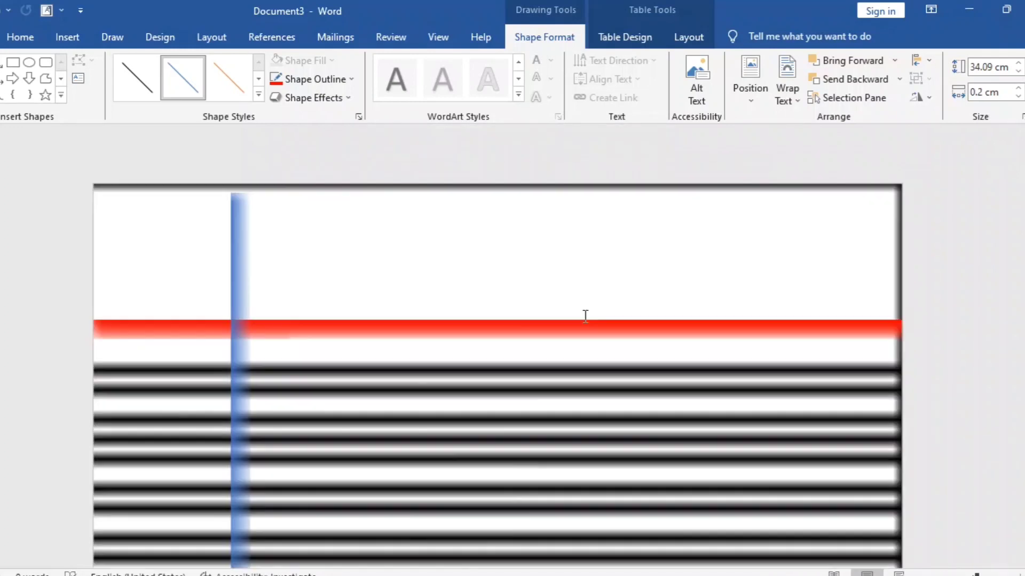
mouse_move(120, 200)
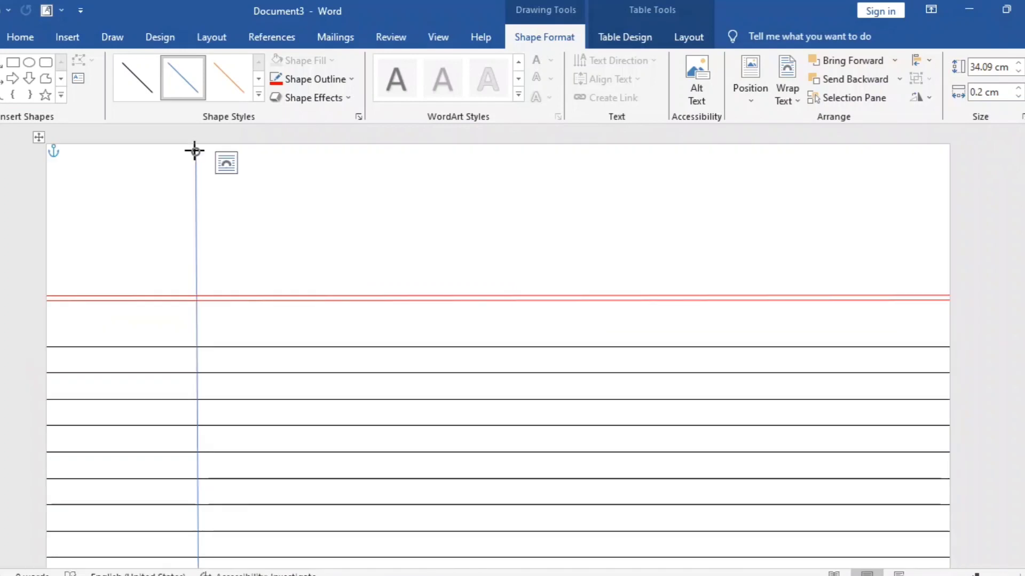
drag(194, 155, 194, 144)
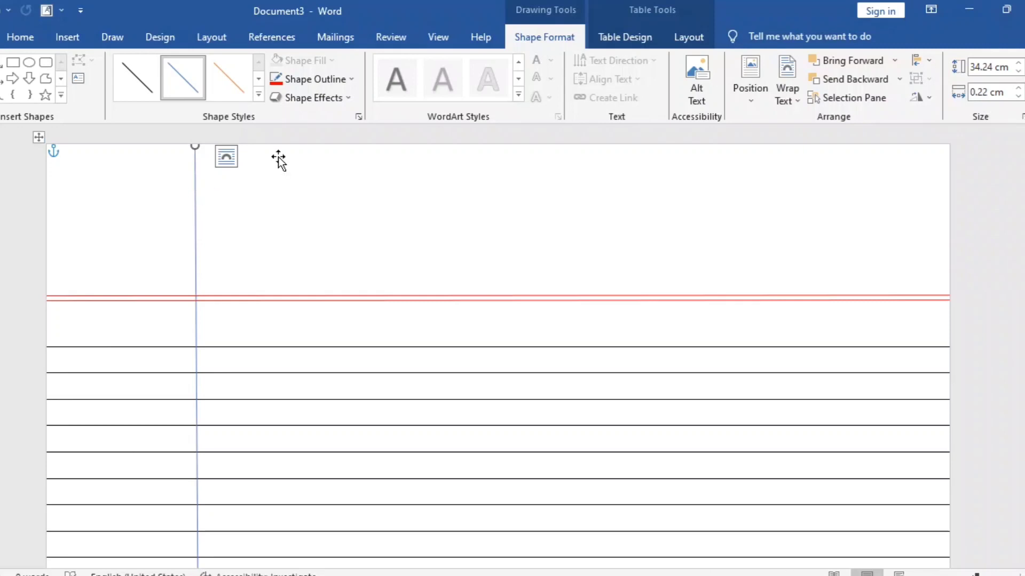
Recolour the vertical margin line red and set its weight to ½ pt
click(350, 87)
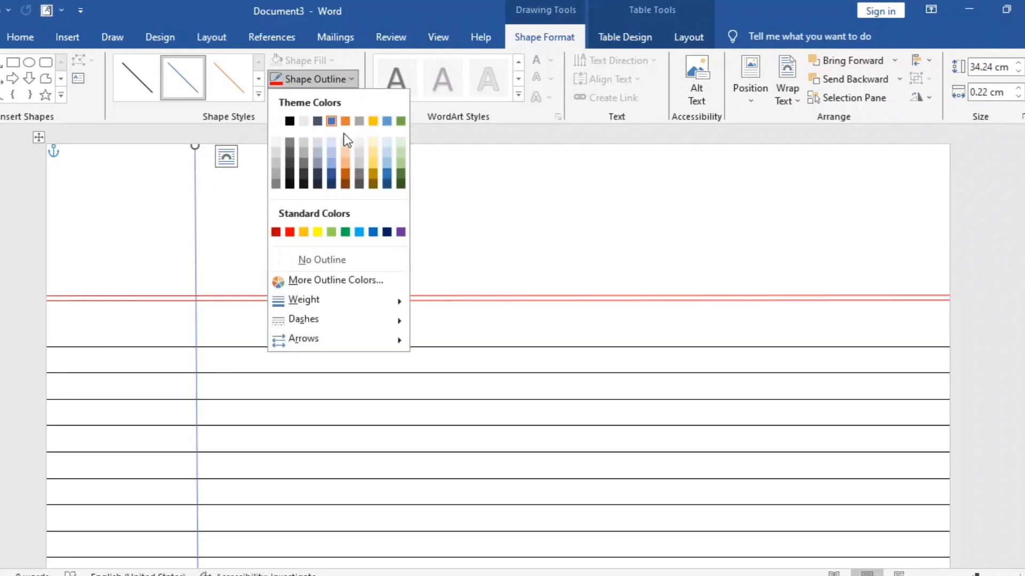
click(290, 232)
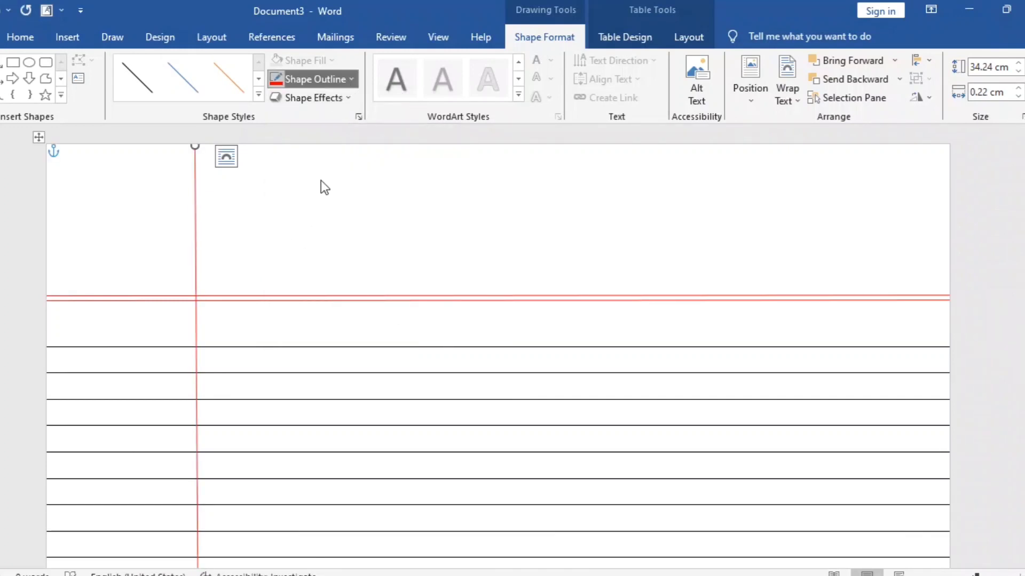
click(351, 79)
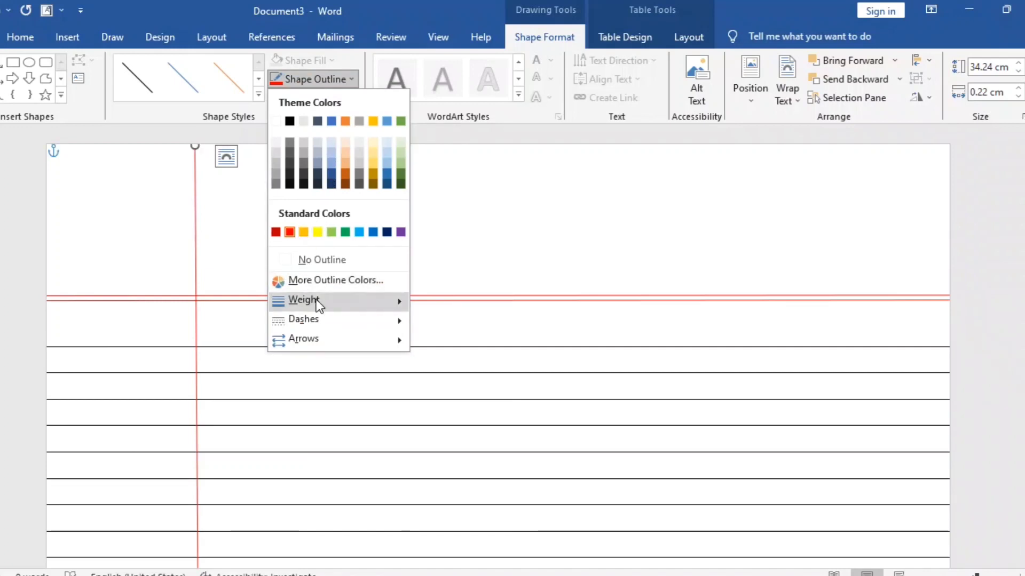
mouse_move(303, 300)
click(439, 321)
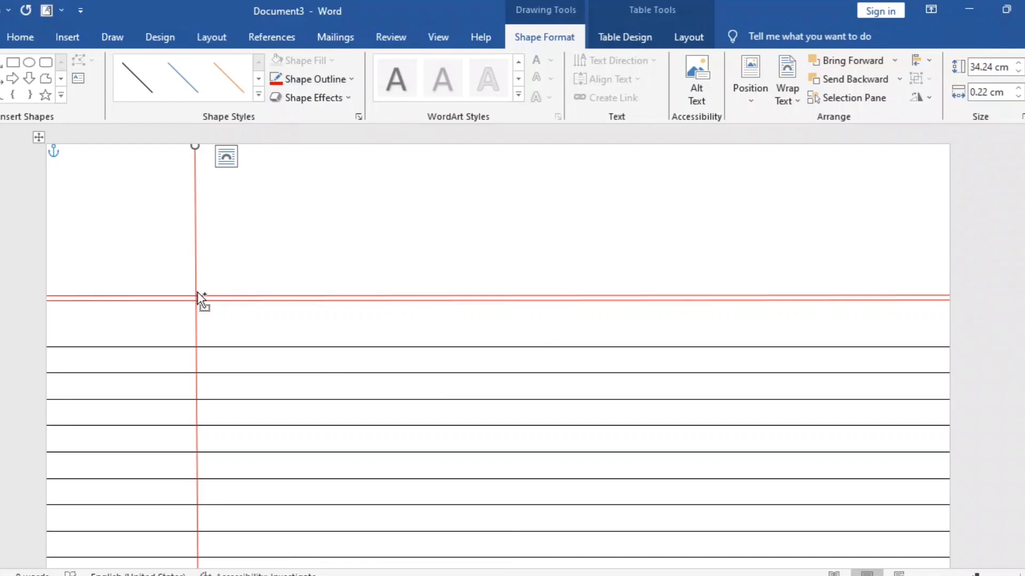
Duplicate the red margin line just beside the original to form a double line
mouse_move(202, 292)
mouse_down()
mouse_move(183, 293)
mouse_move(190, 287)
mouse_up()
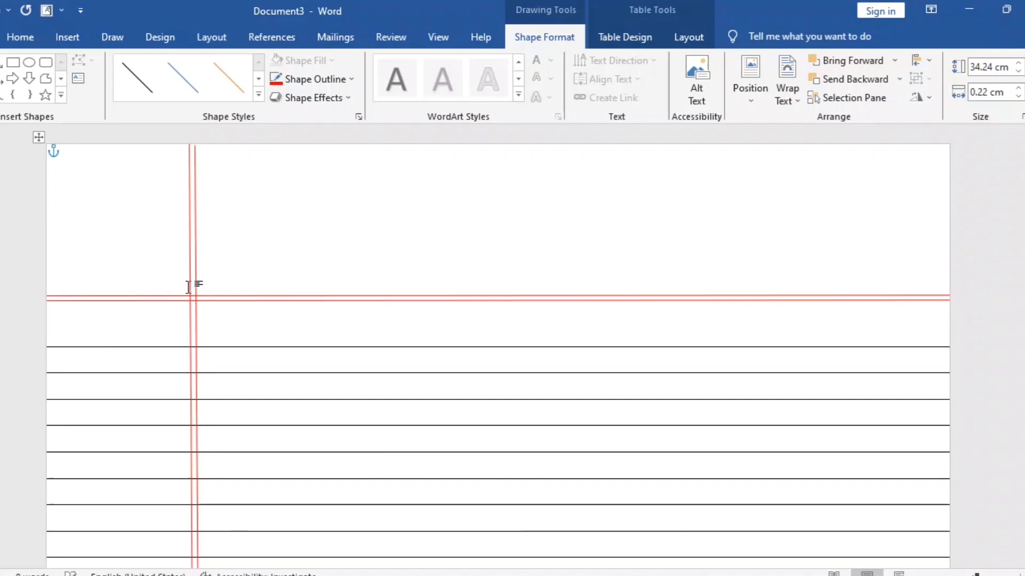
key(Escape)
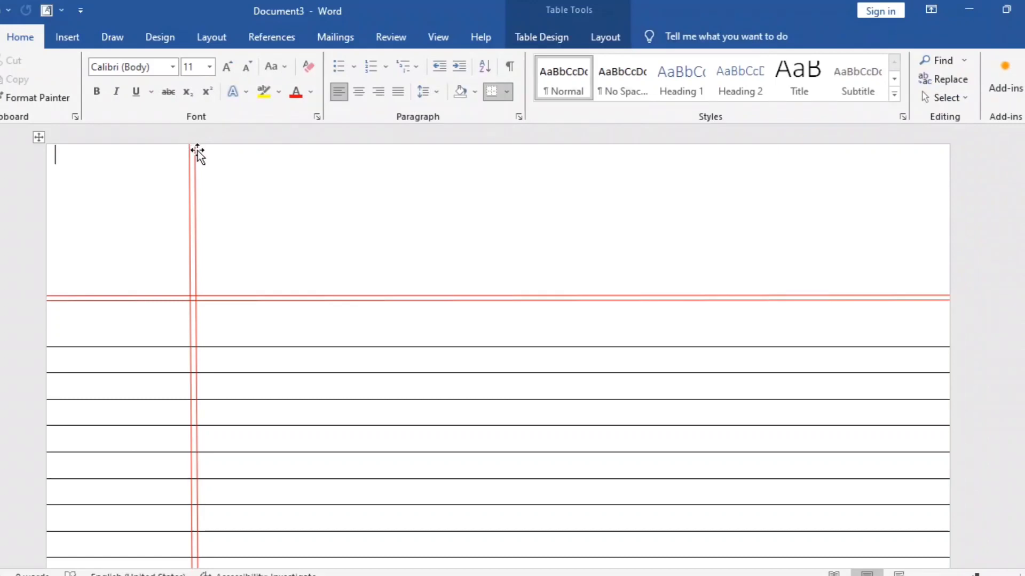
Draw a rounded rectangle at the top right of the page, above the header lines
click(72, 38)
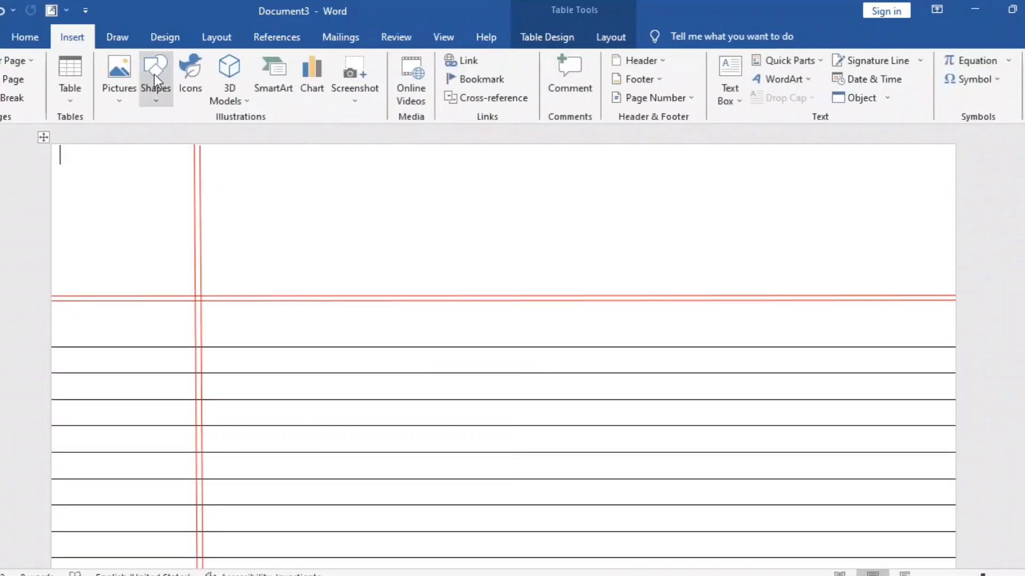
click(167, 90)
click(231, 134)
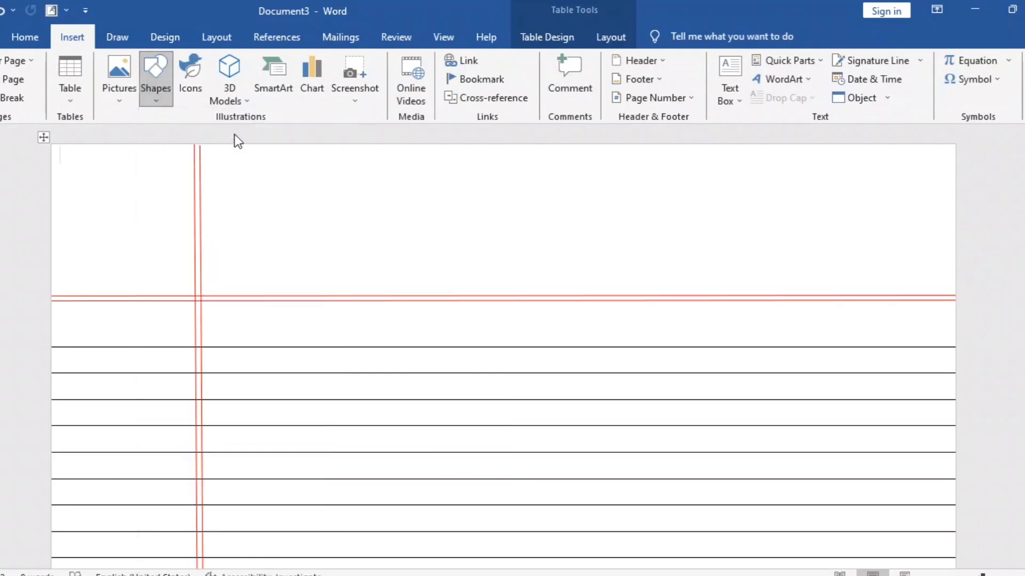
drag(658, 192, 851, 260)
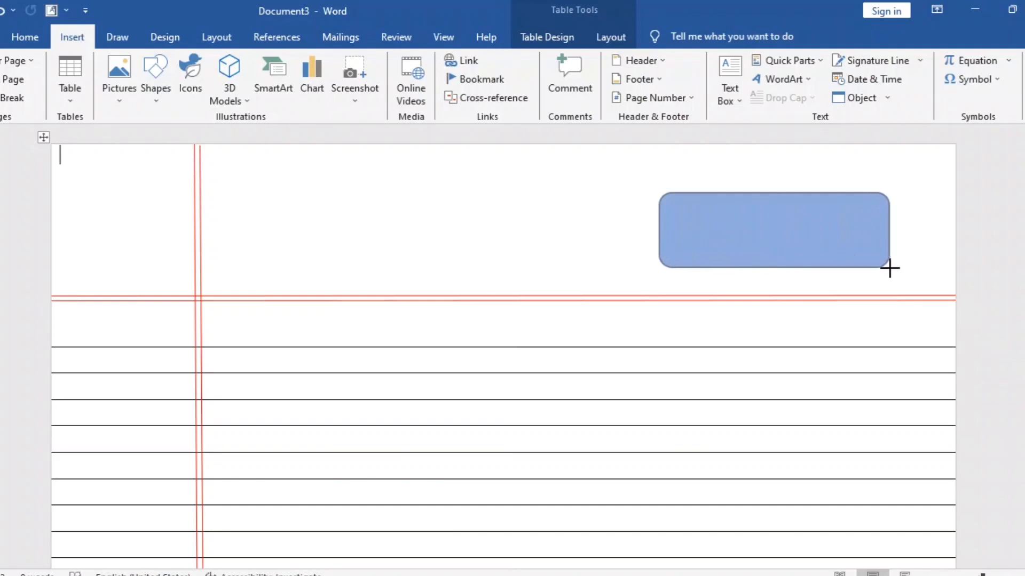
drag(886, 264, 896, 274)
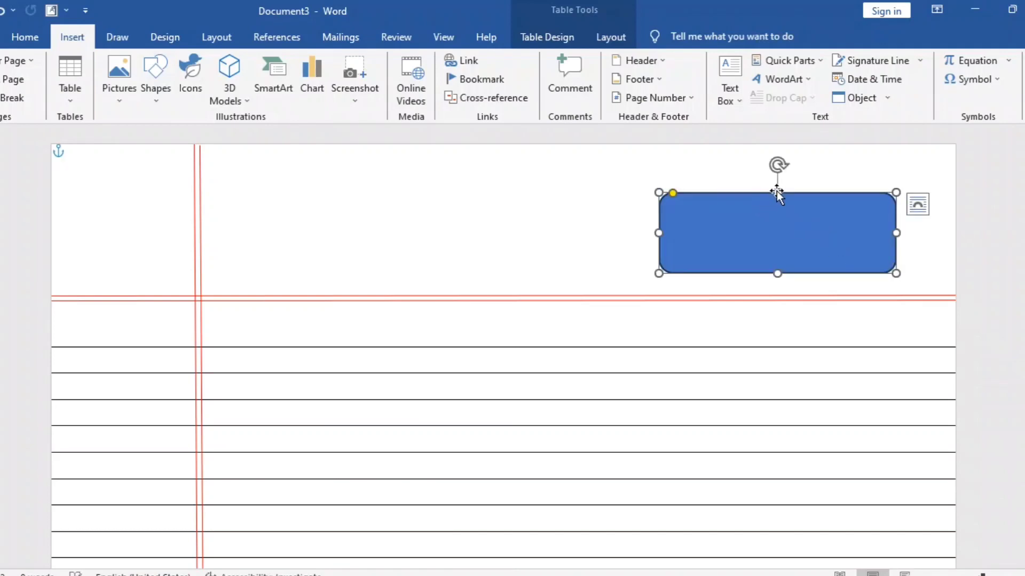
drag(777, 192, 777, 180)
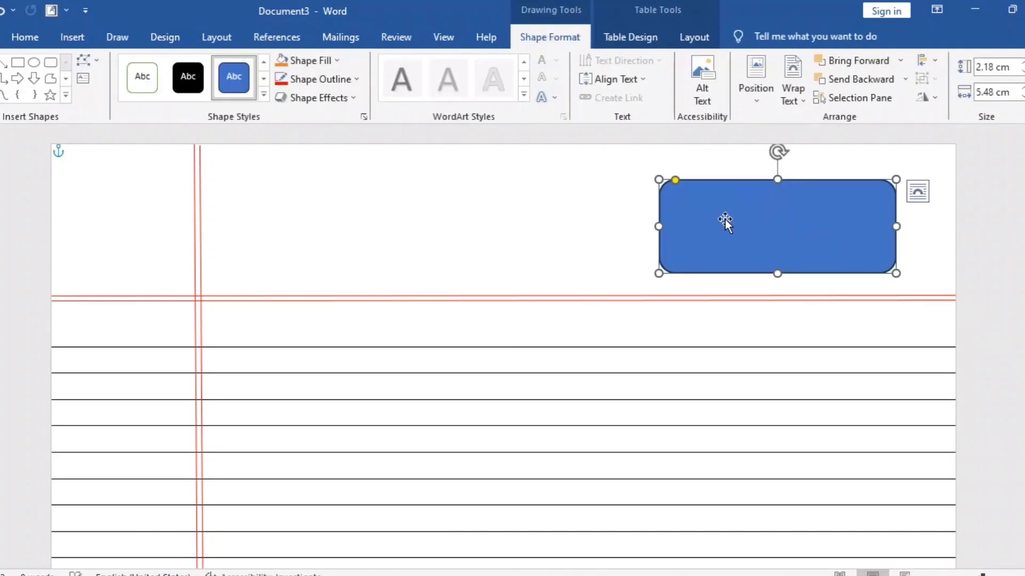
Apply the first white shape style, giving a white fill with a thin green outline
click(337, 60)
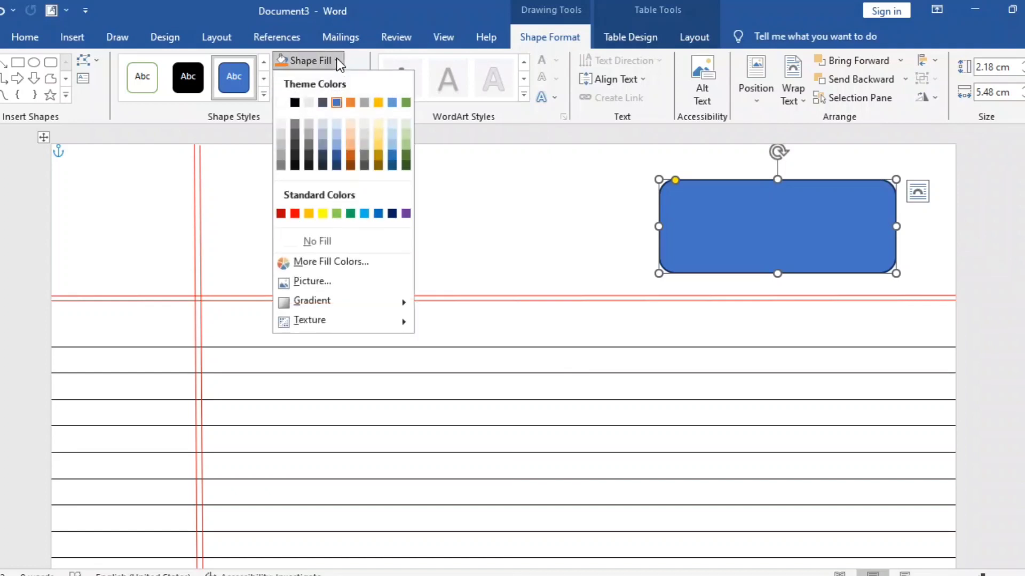
click(142, 77)
click(142, 77)
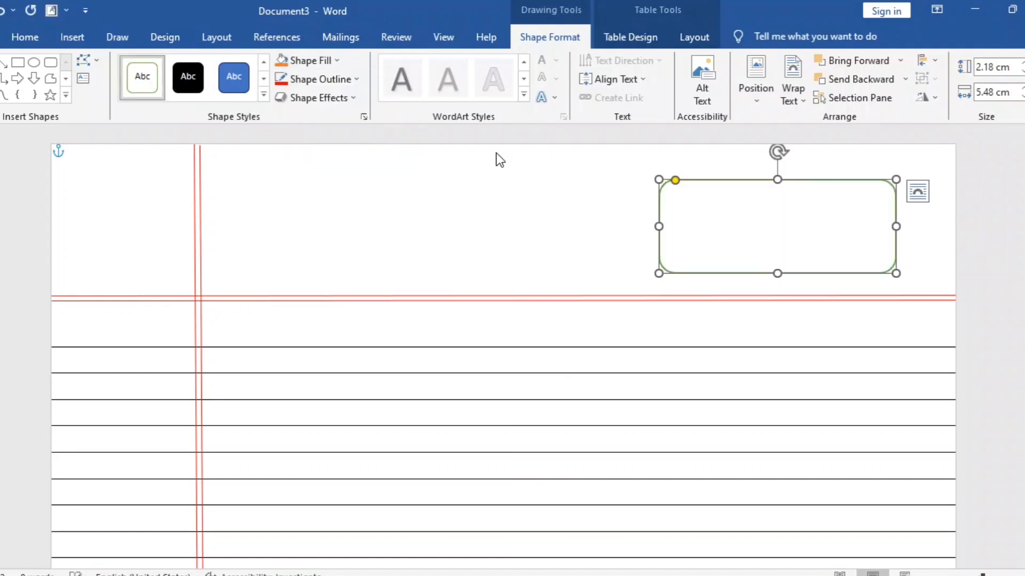
Type 'Date------------------' and 'Page-------------------' on two lines inside the box, then select all
right_click(773, 273)
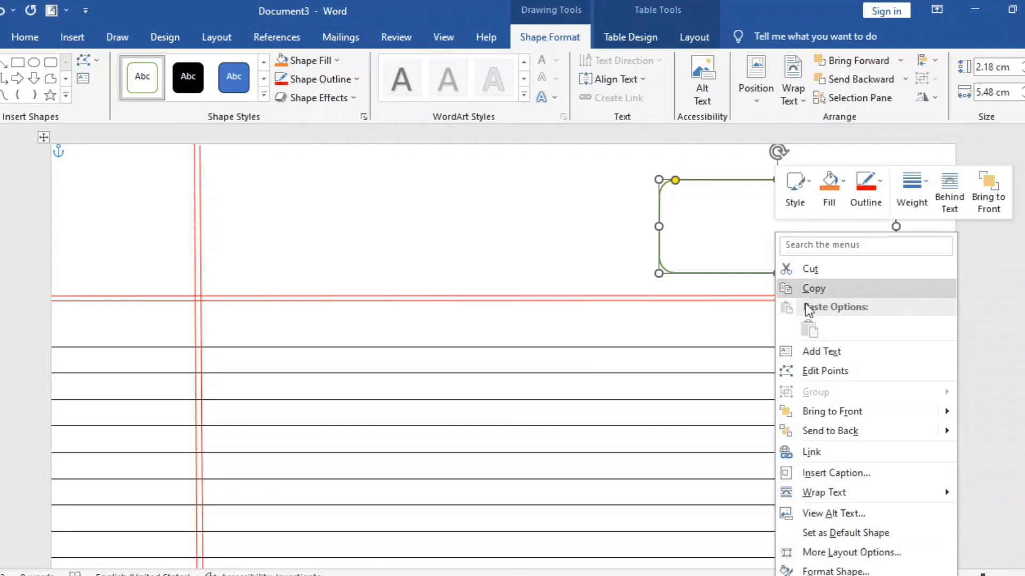
key(Escape)
click(716, 240)
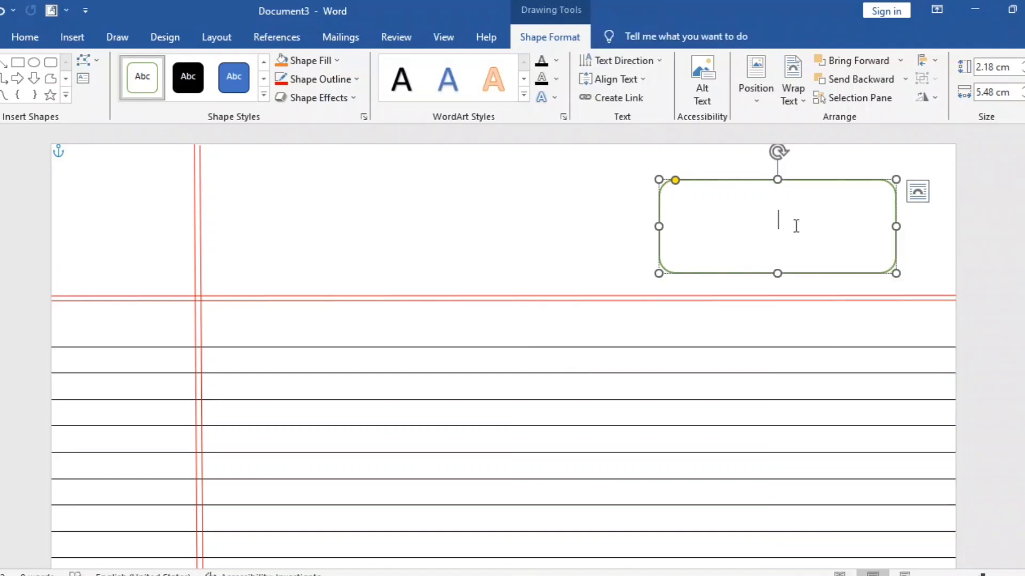
text(Da)
text(te)
text(------)
text(-----------)
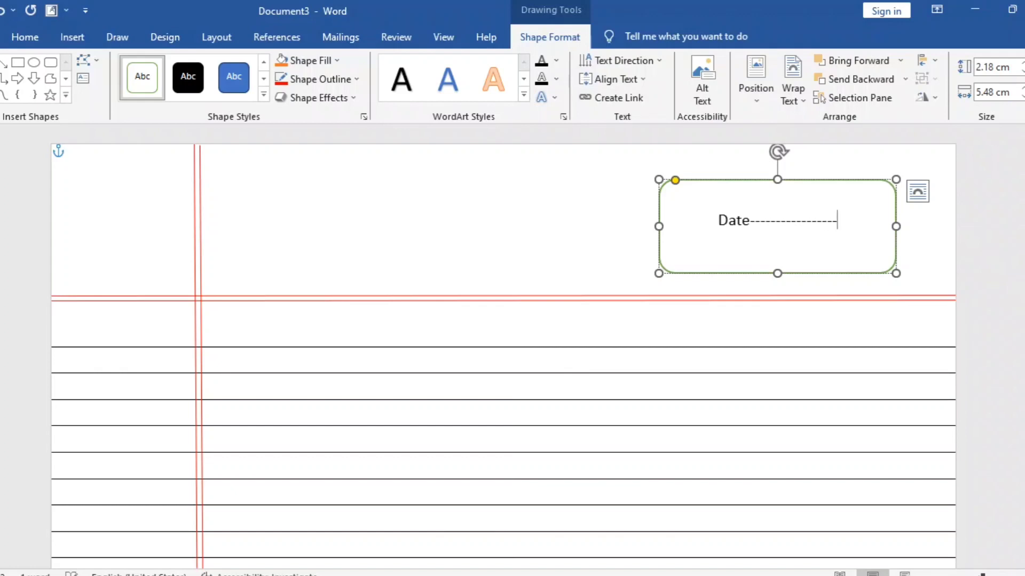
text(-)
key(Return)
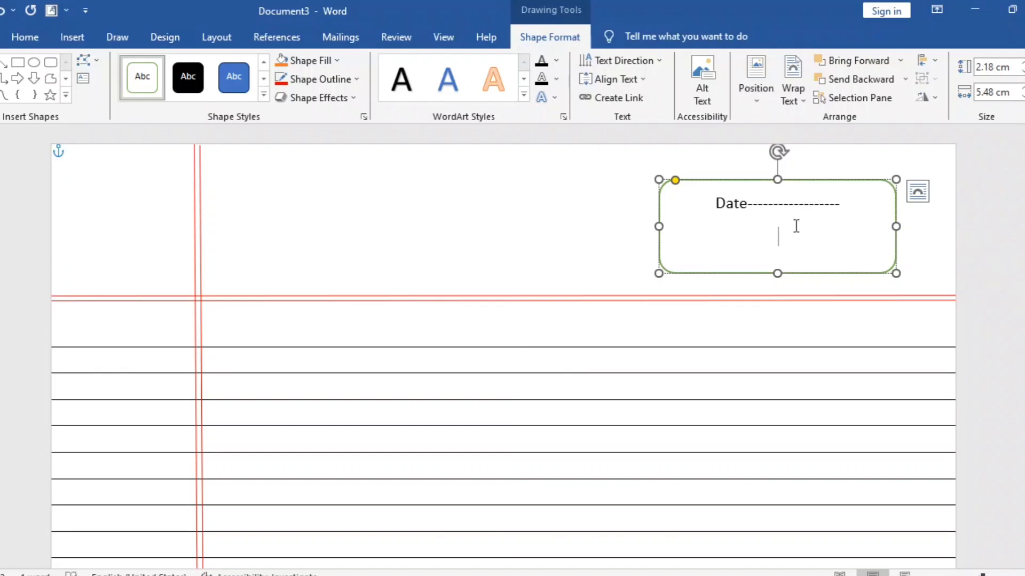
text(Page)
text(----------)
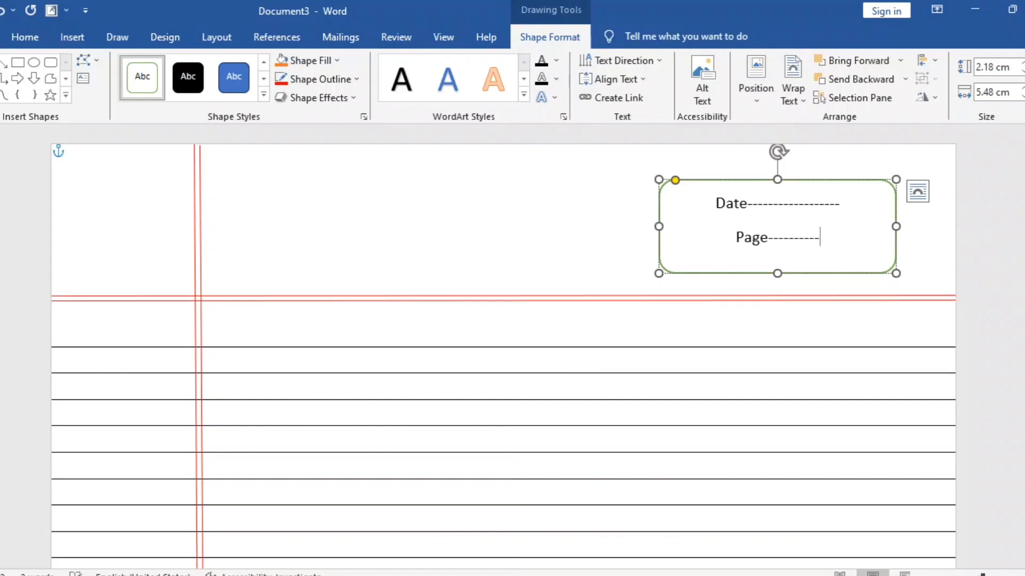
text(---------)
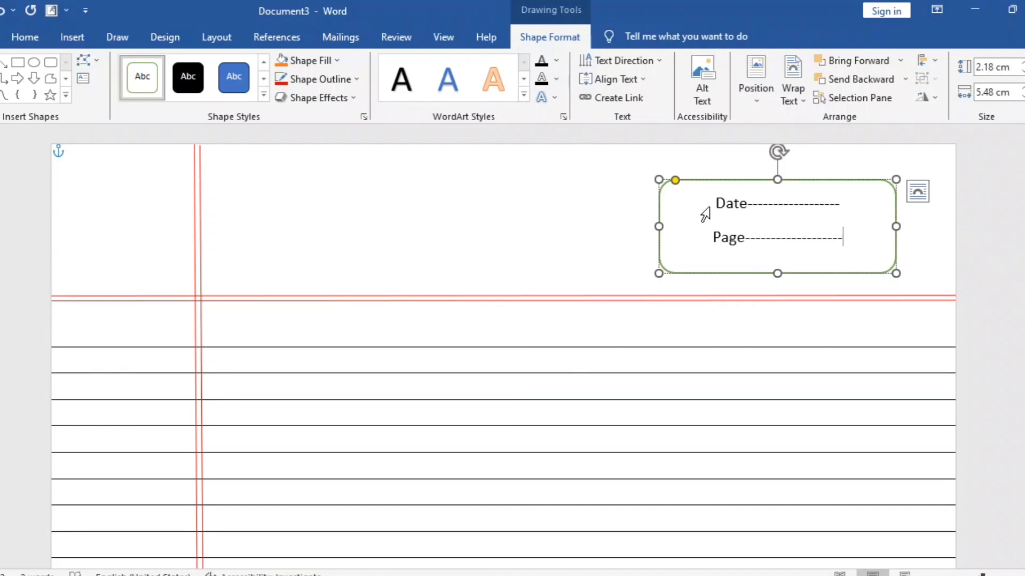
key(ctrl+a)
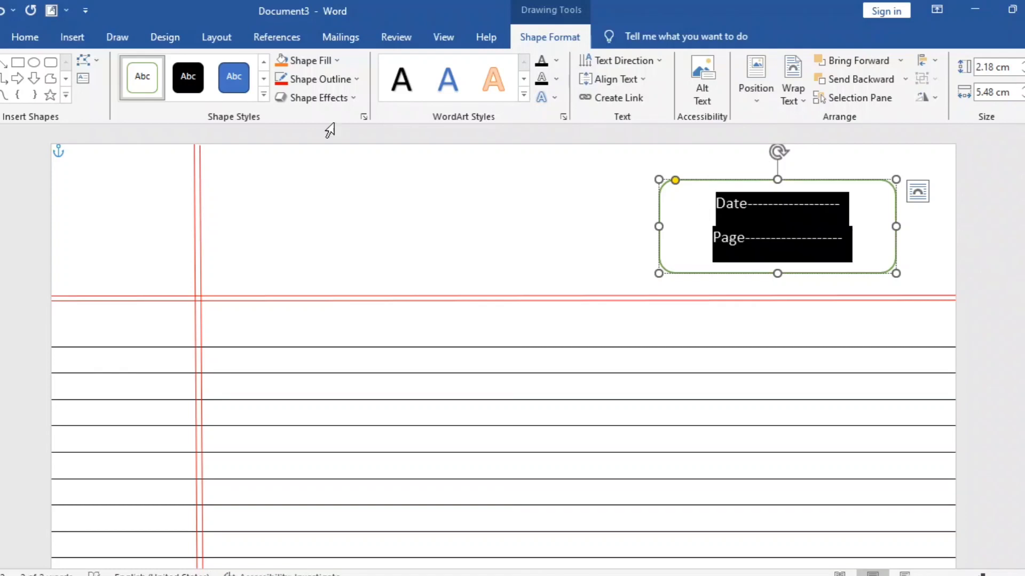
Set the font colour of the Date and Page lines to red
click(31, 36)
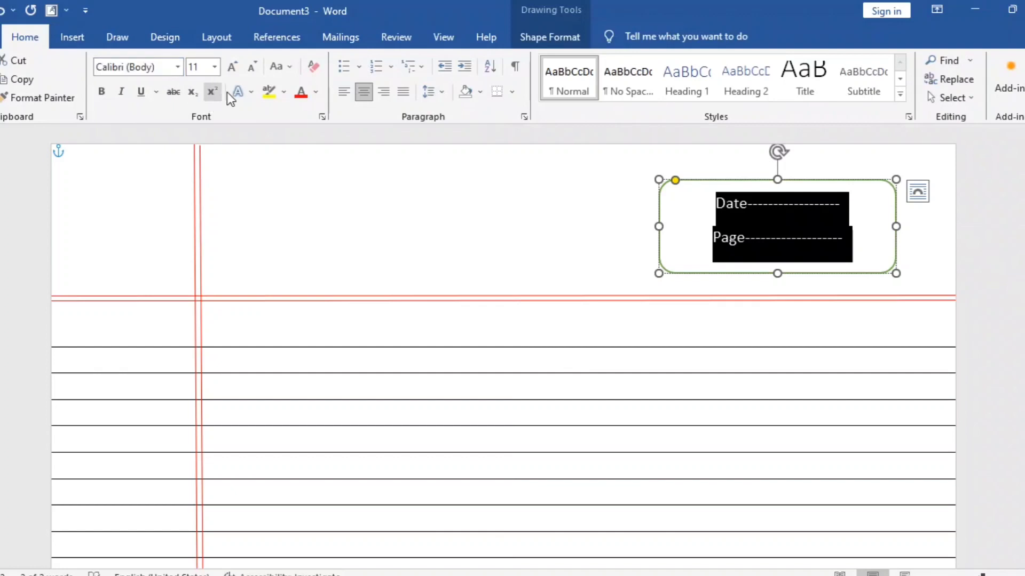
click(317, 94)
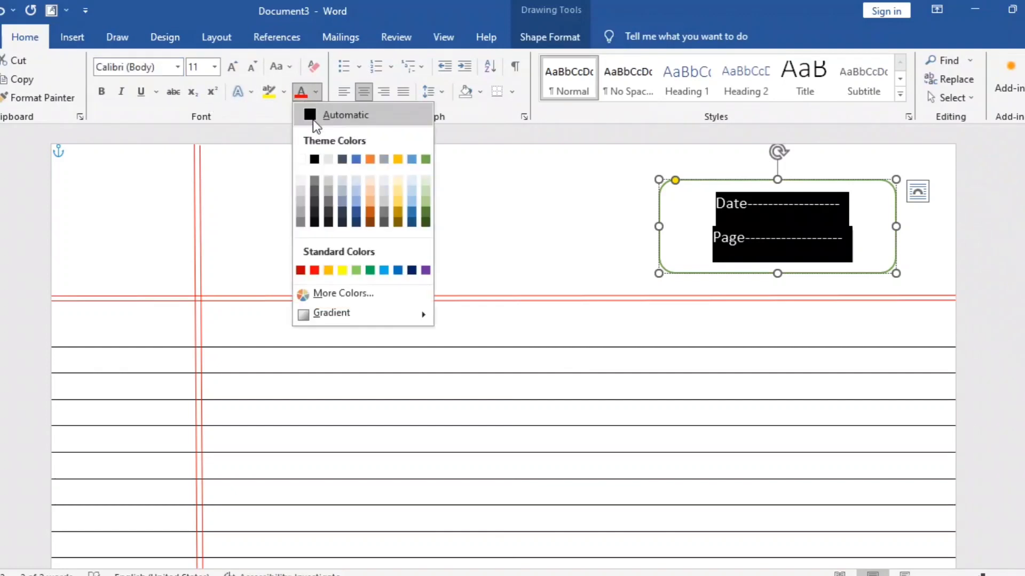
click(315, 271)
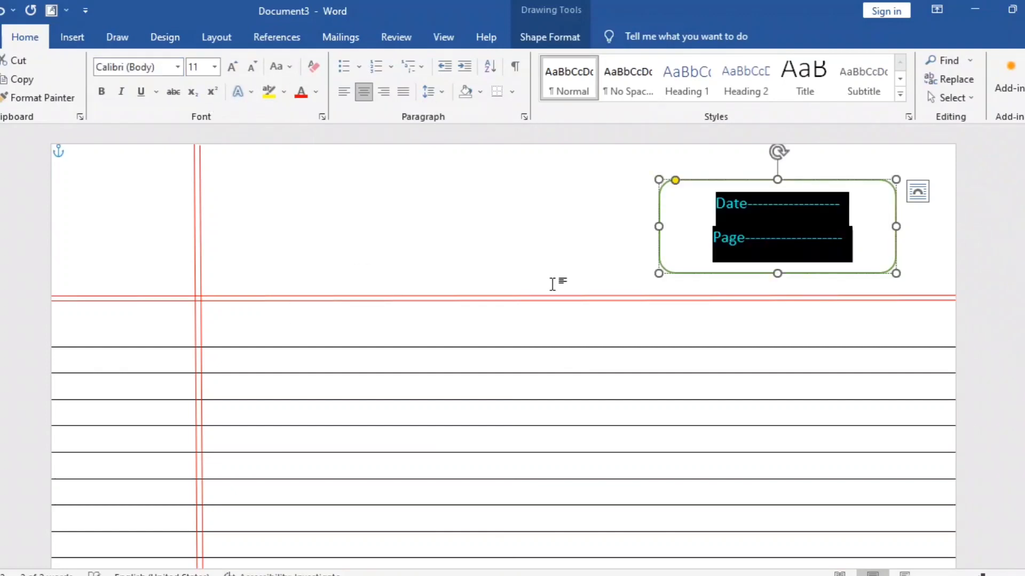
click(634, 239)
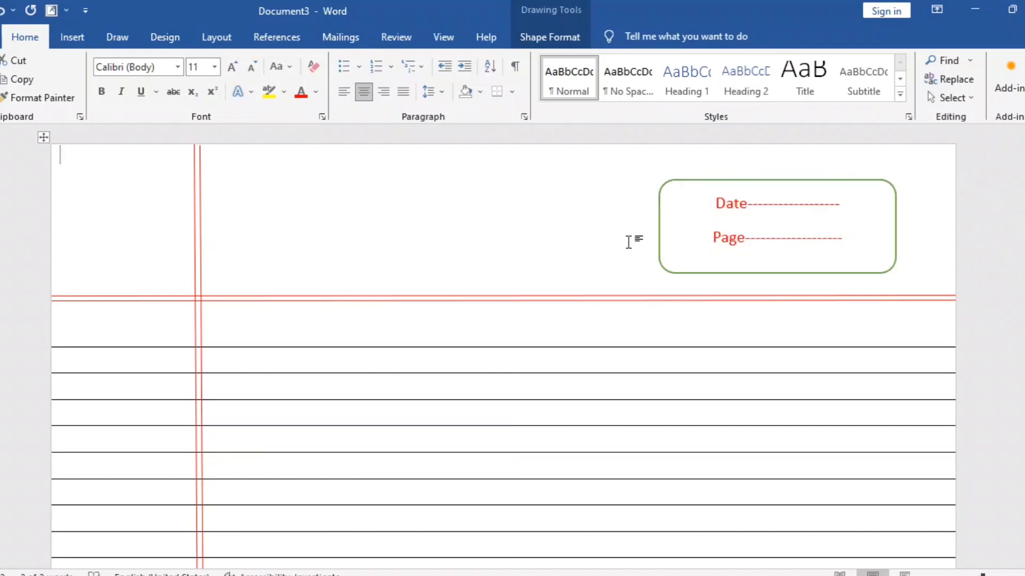
click(781, 180)
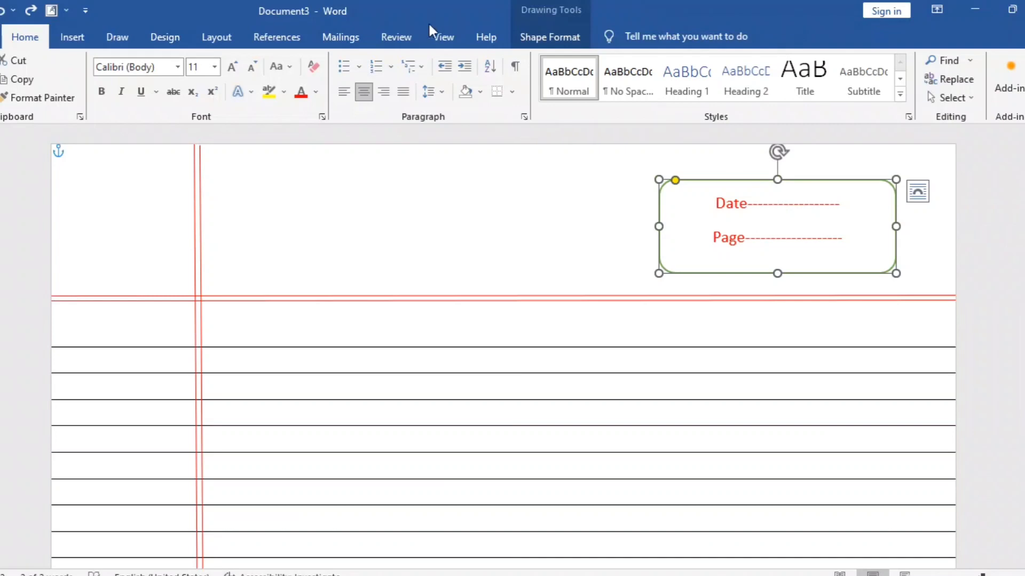
Set the Date/Page box outline to standard red
click(541, 36)
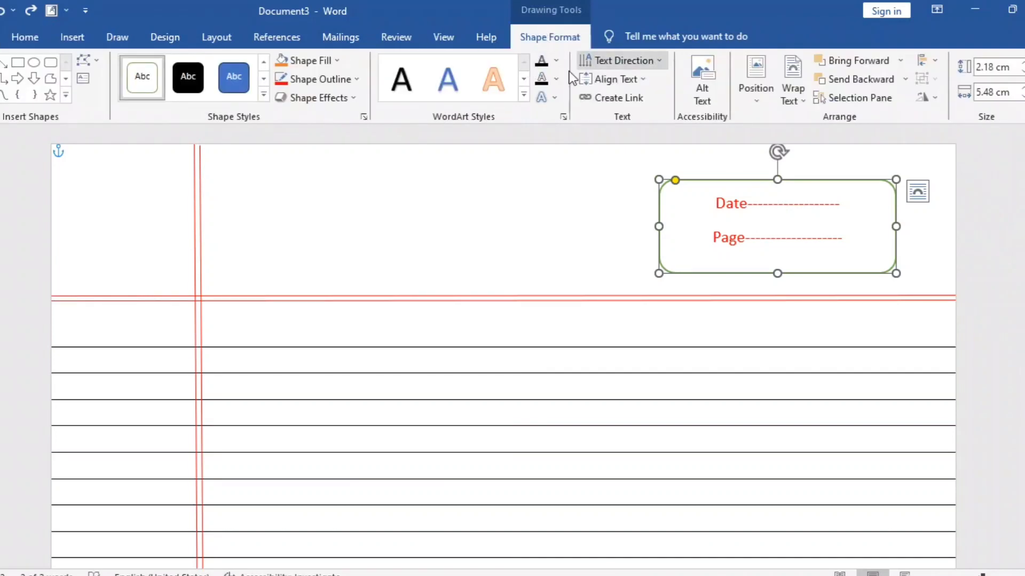
click(336, 80)
click(336, 80)
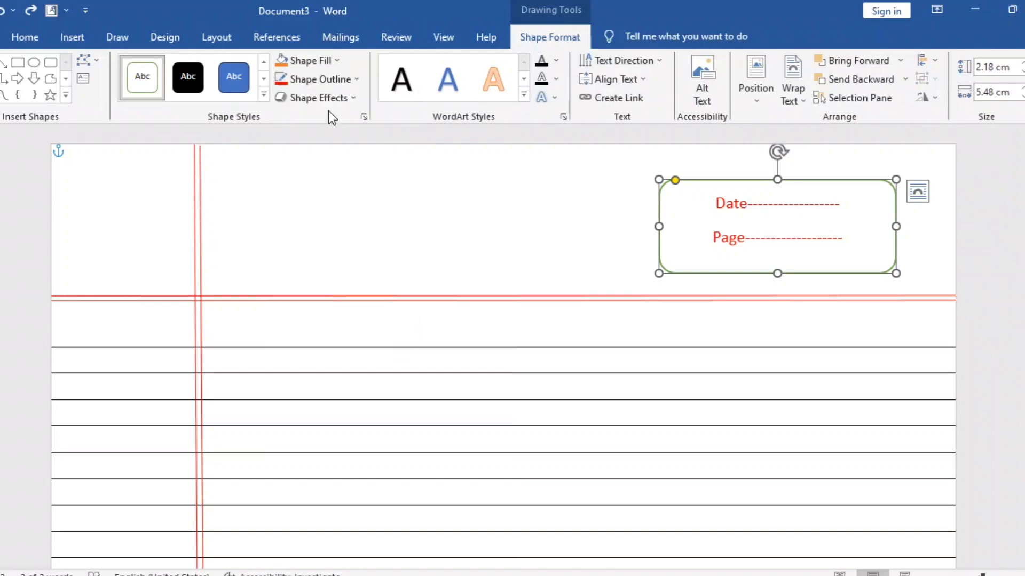
click(342, 80)
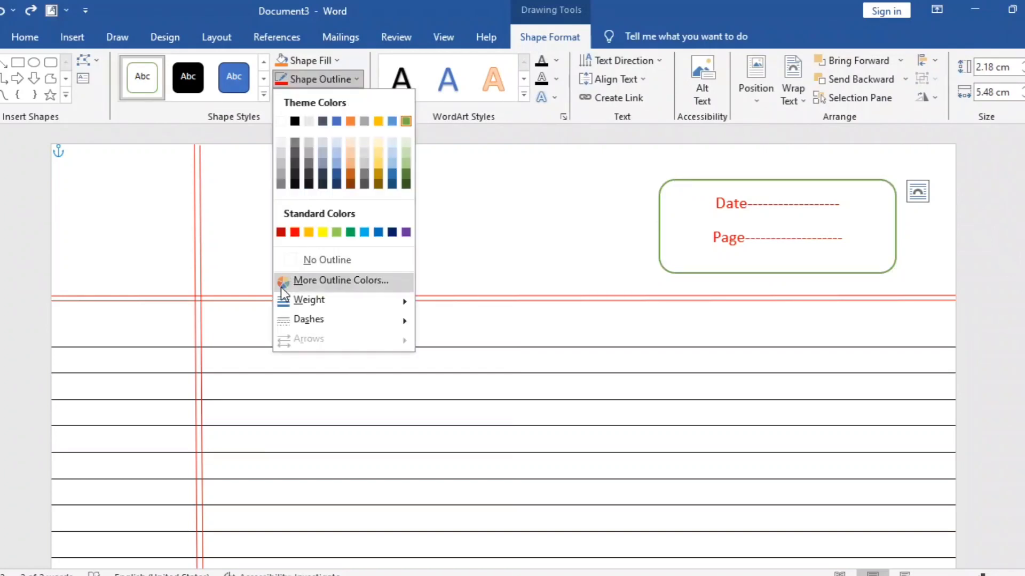
click(295, 232)
click(796, 251)
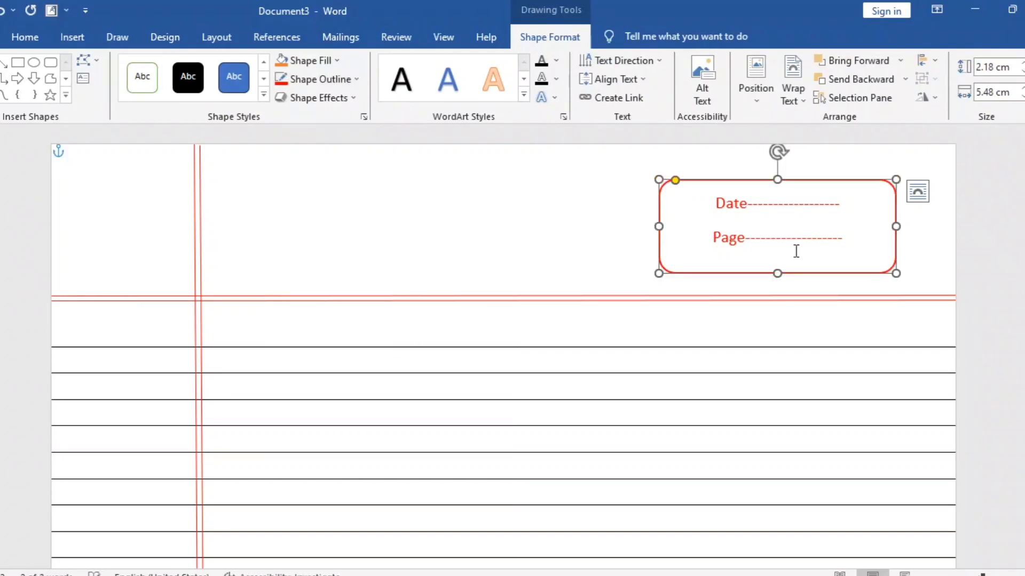
click(354, 79)
click(434, 208)
click(345, 98)
click(421, 166)
Shrink the Date/Page box to about 4.85 cm wide and 1.95 cm tall
drag(894, 226, 881, 228)
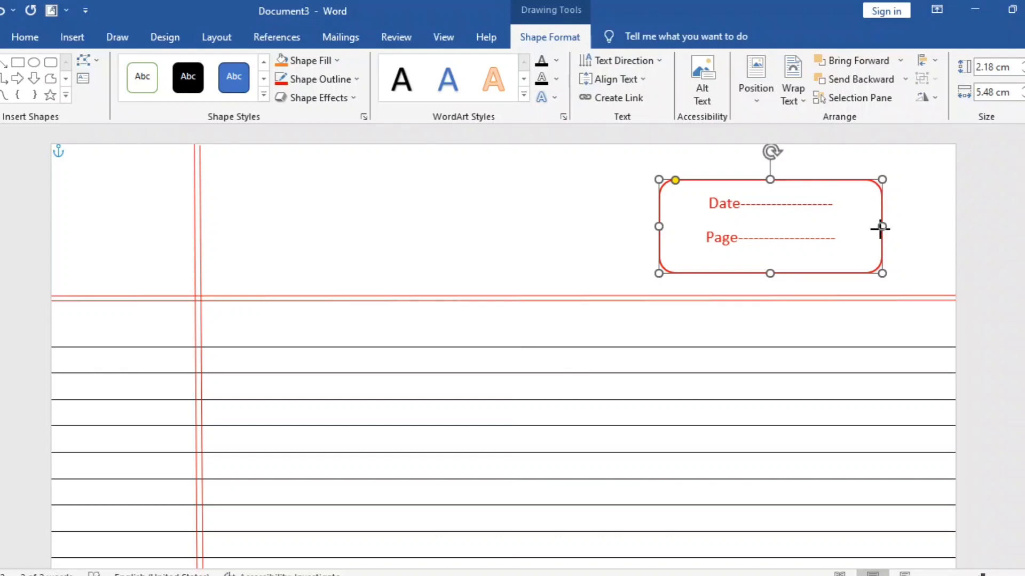
drag(880, 229, 878, 228)
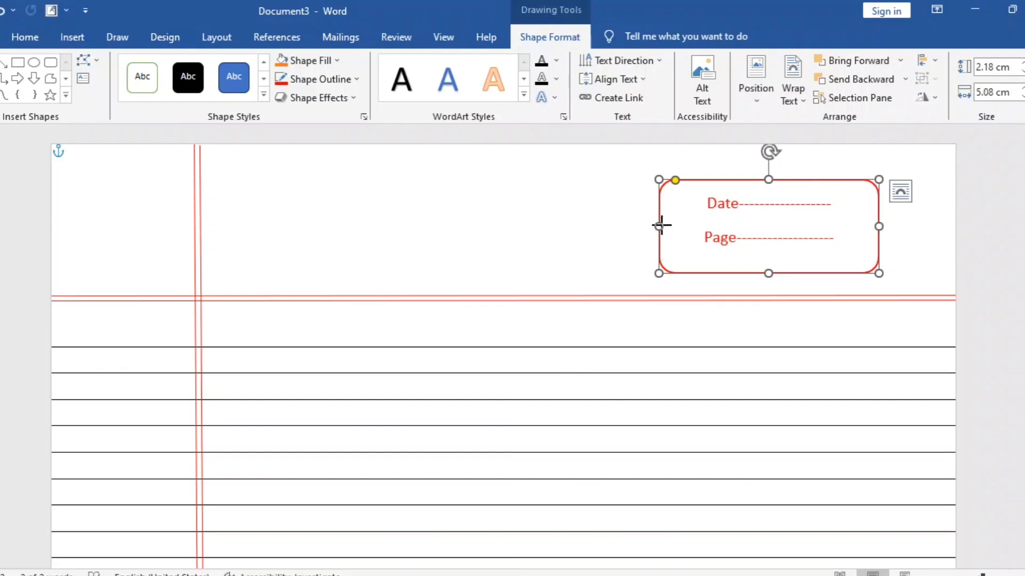
drag(661, 226, 669, 225)
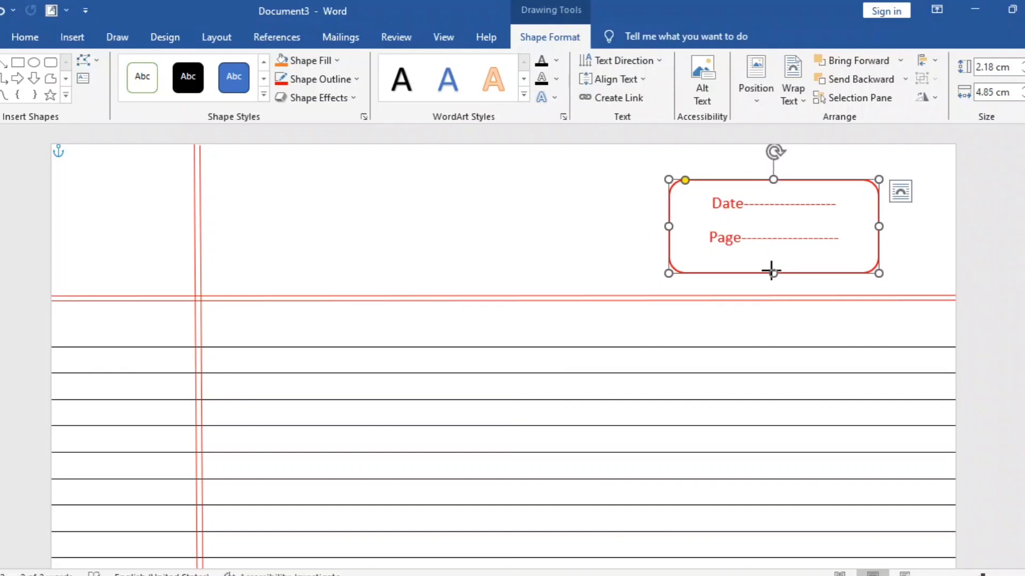
drag(772, 272, 767, 242)
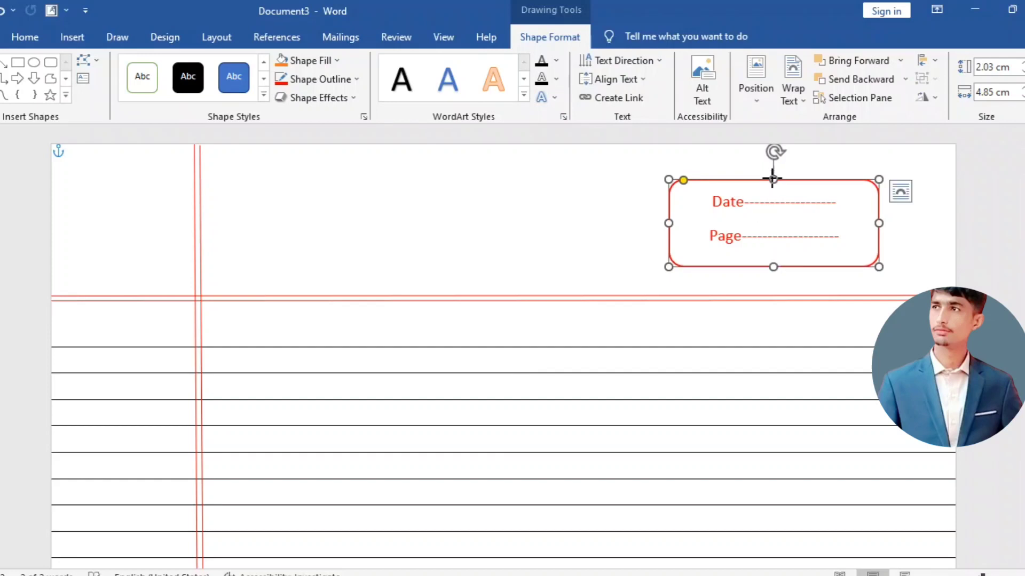
drag(772, 179, 772, 183)
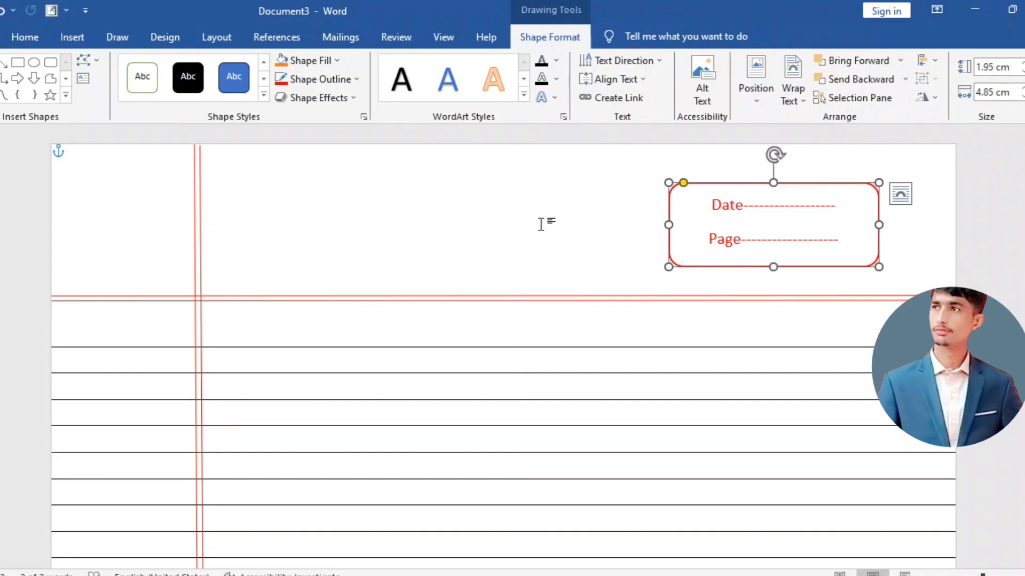
key(Escape)
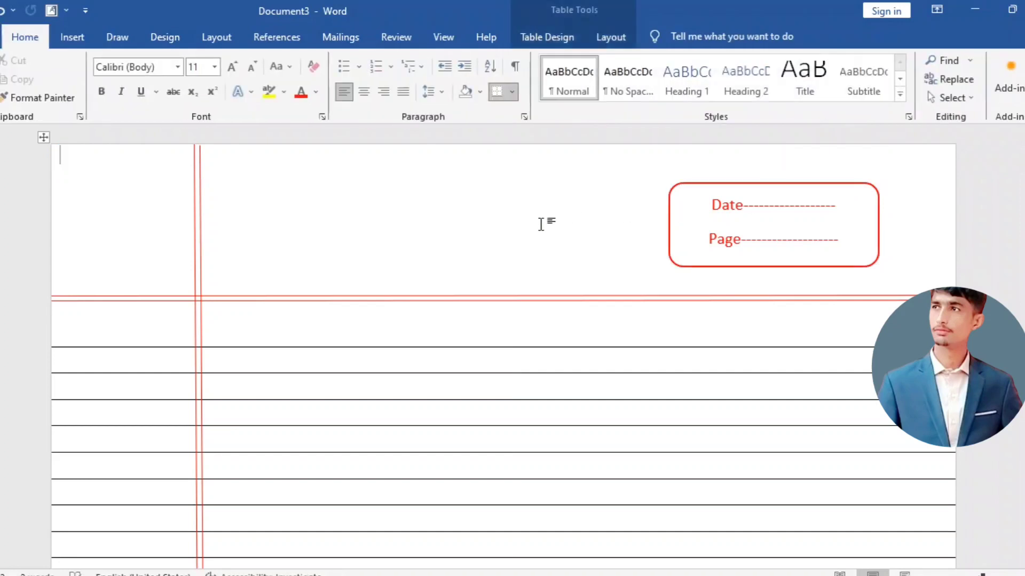